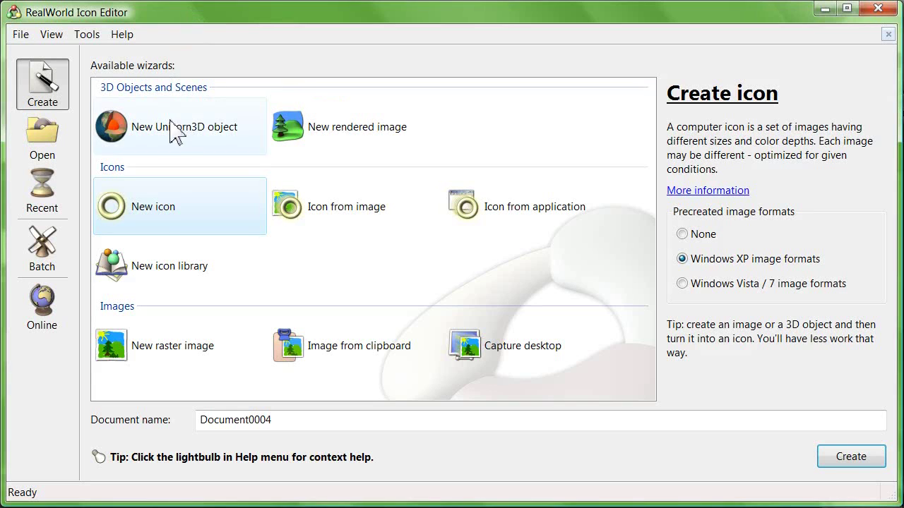
- Choose New Unicorn3D object in the creation wizard
click(177, 130)
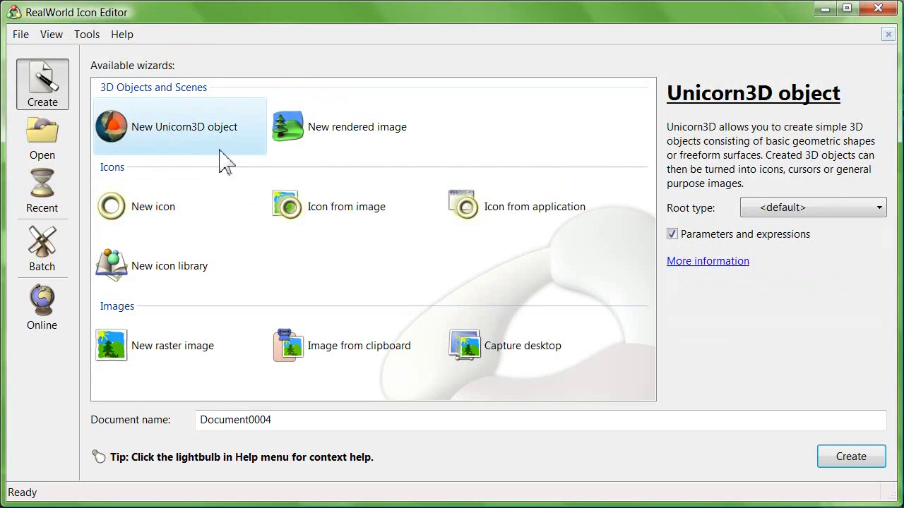
- Create the Unicorn3D document and insert a rounded box into the scene
click(851, 457)
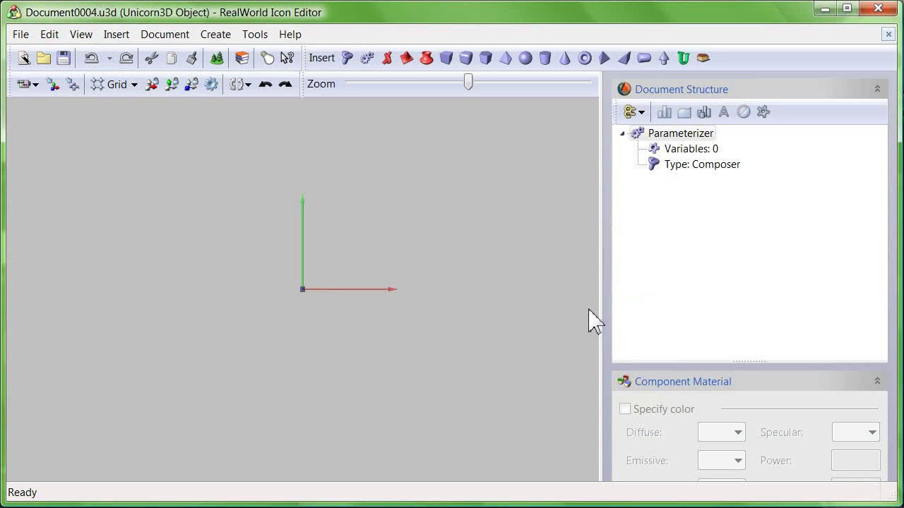
click(466, 59)
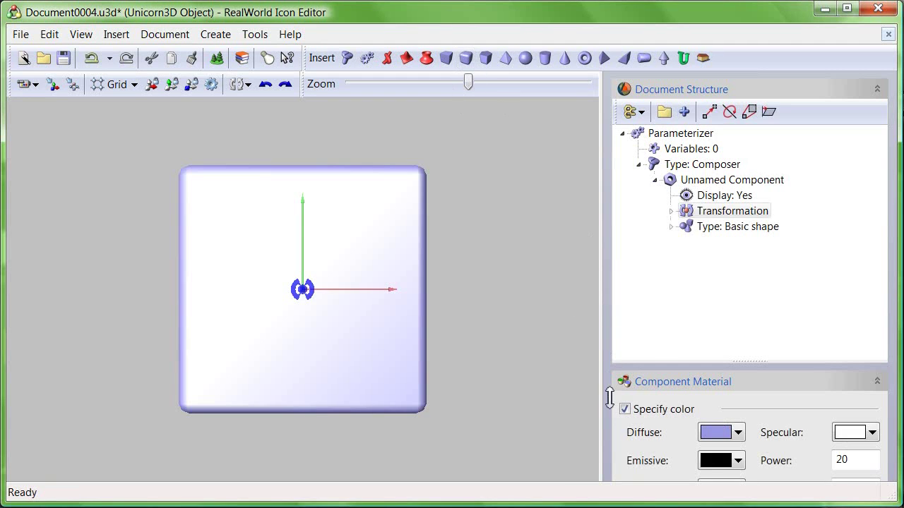
drag(613, 403, 615, 115)
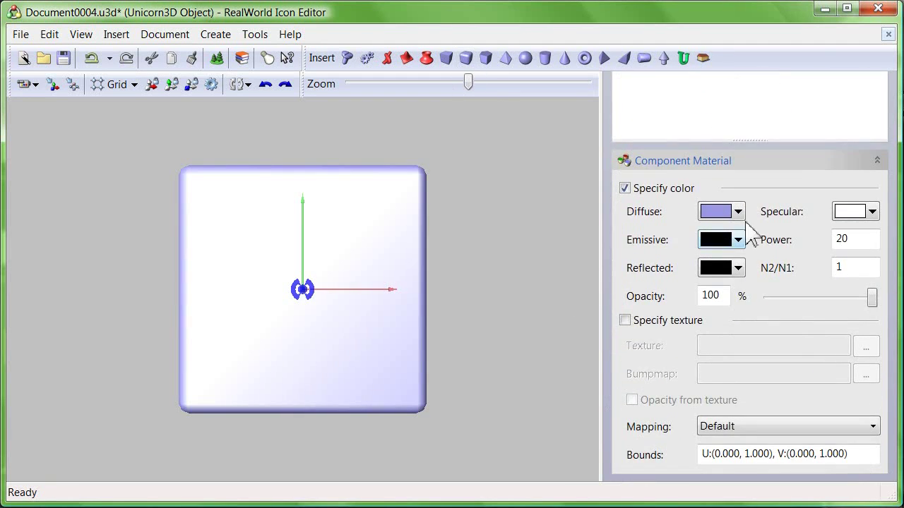
- Give the box a custom light orange diffuse colour and black specular colour
click(738, 212)
click(721, 332)
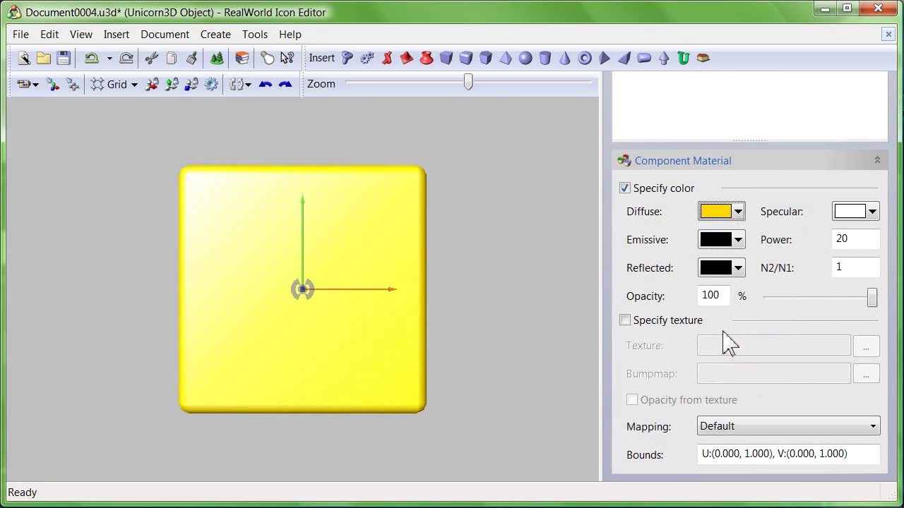
click(738, 212)
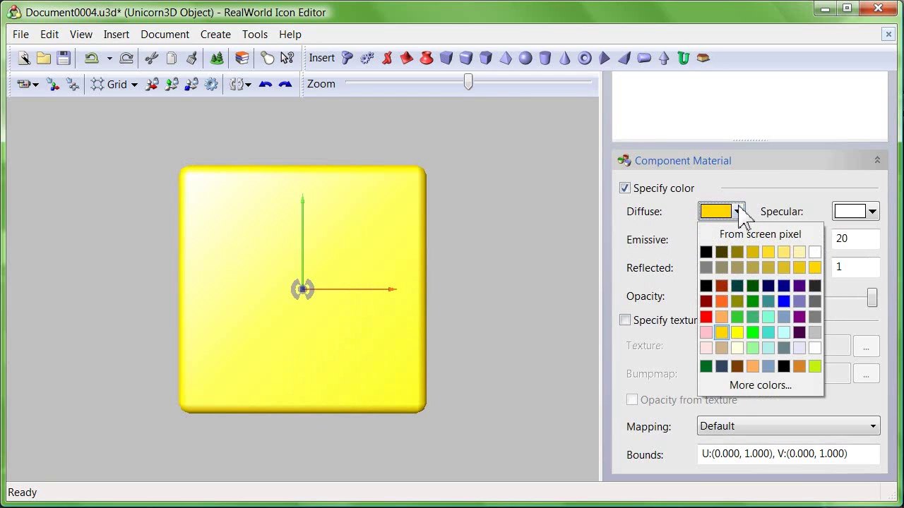
click(744, 393)
drag(570, 307, 572, 315)
drag(552, 212, 559, 202)
click(558, 387)
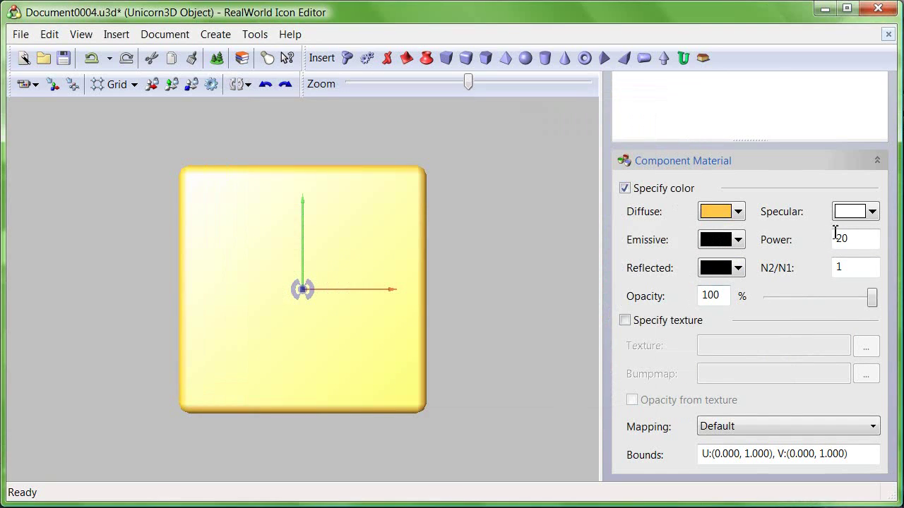
click(874, 212)
click(855, 256)
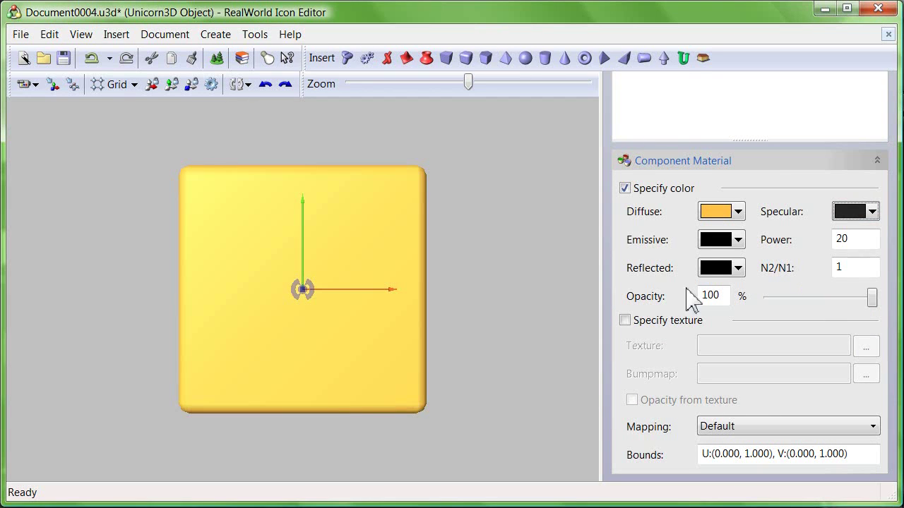
- Change the rounded box's Size values to 0.500, 0.350, 0.500
drag(428, 178, 352, 345)
drag(340, 396, 346, 350)
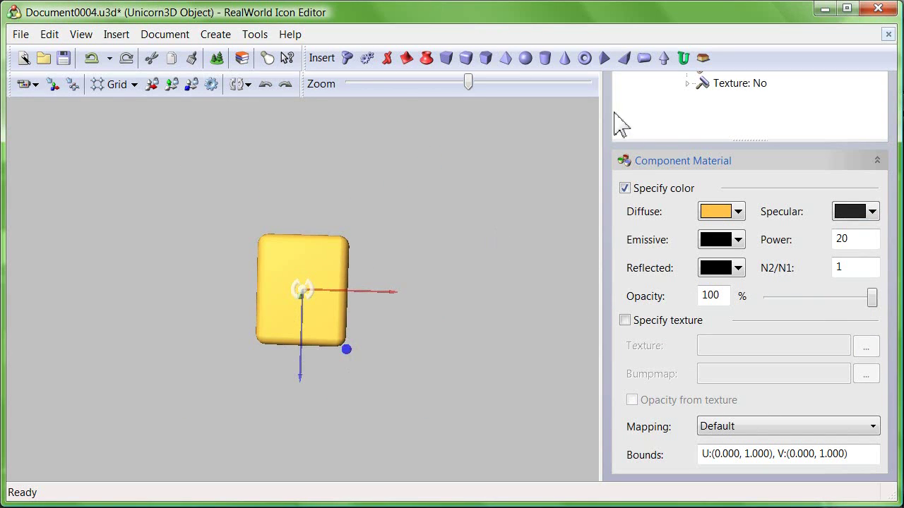
scroll(612, 90, up, 5)
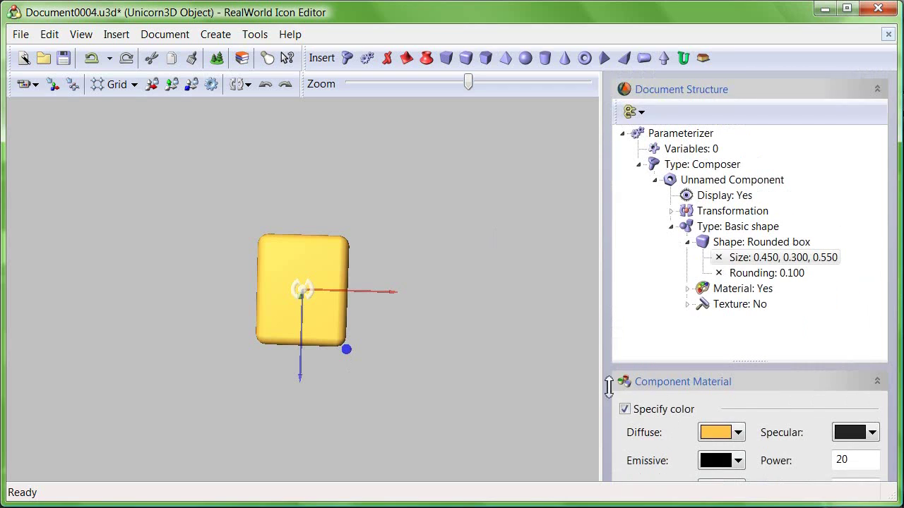
click(770, 257)
click(742, 257)
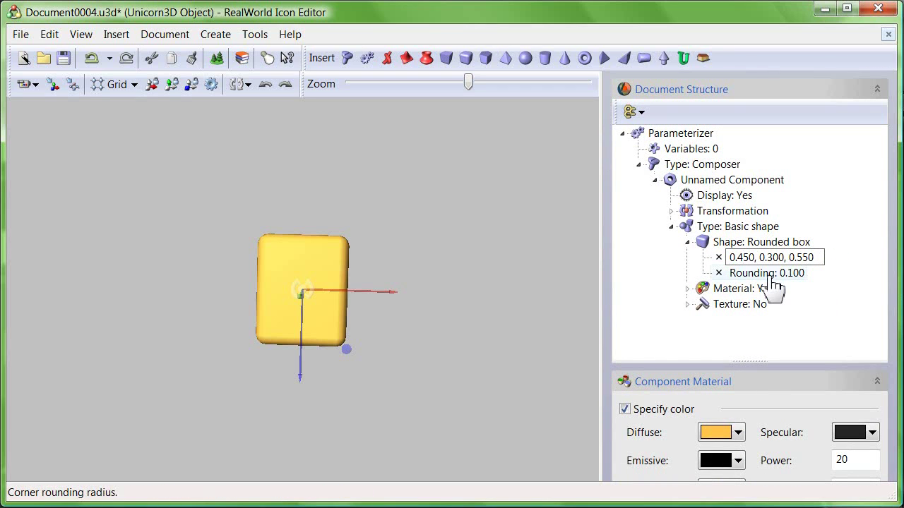
key(BackSpace)
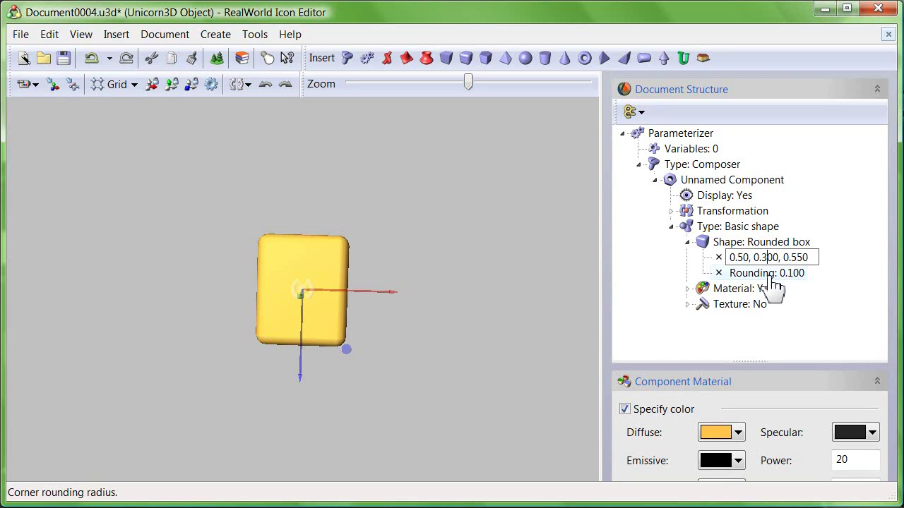
key(BackSpace)
text(5)
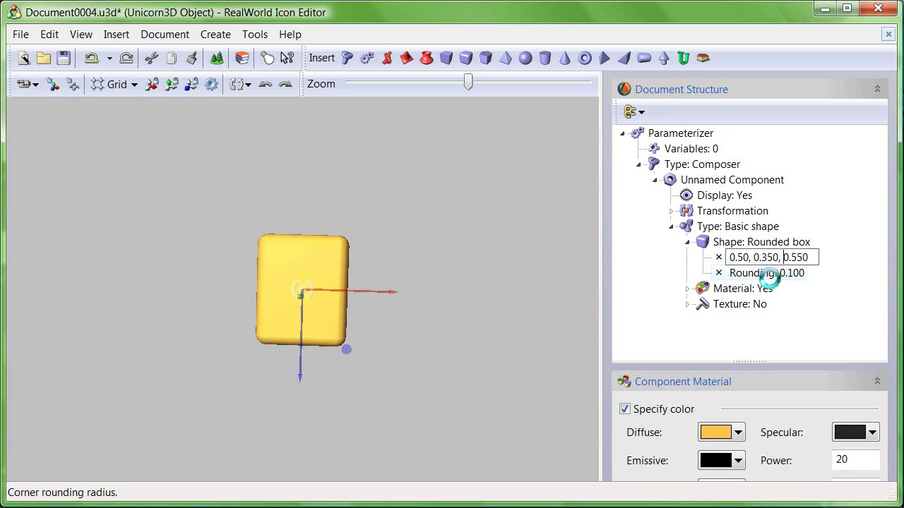
key(BackSpace)
key(Return)
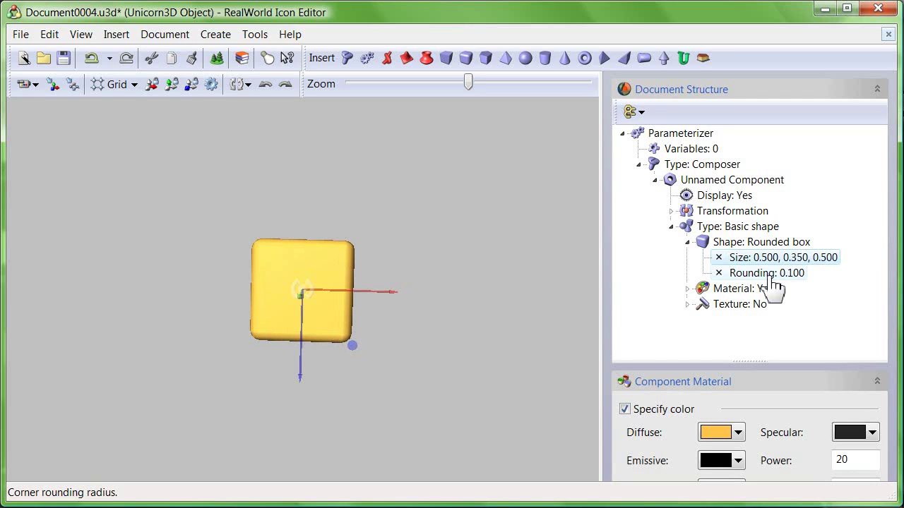
- Insert a new iterator variable and rename iter1 to 'a'
drag(353, 338, 334, 293)
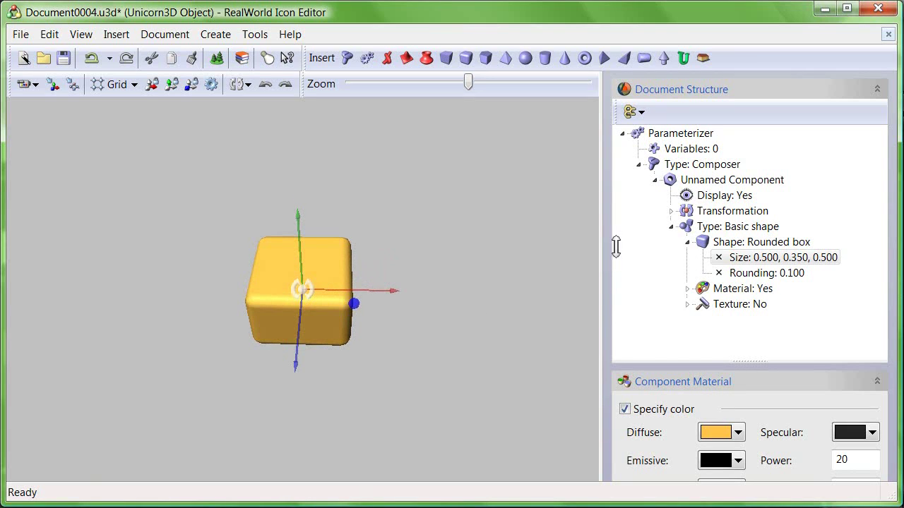
click(686, 149)
click(763, 112)
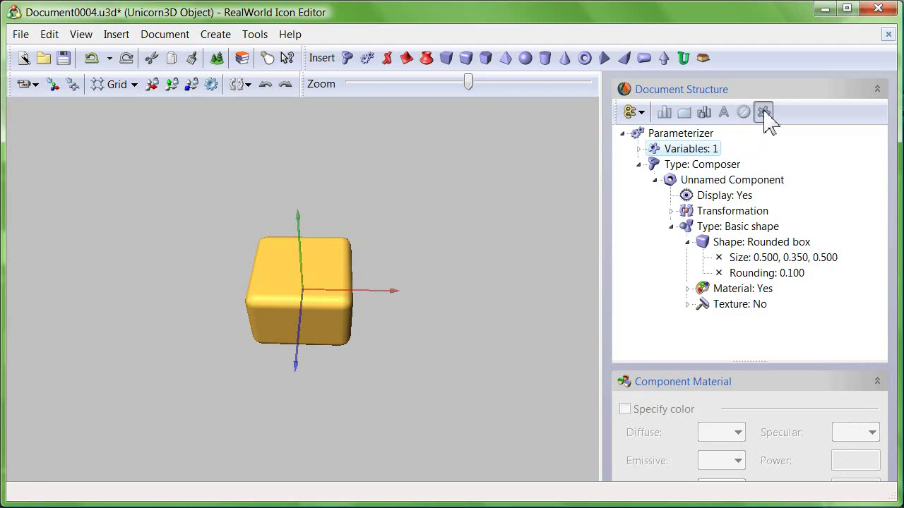
click(638, 149)
click(685, 164)
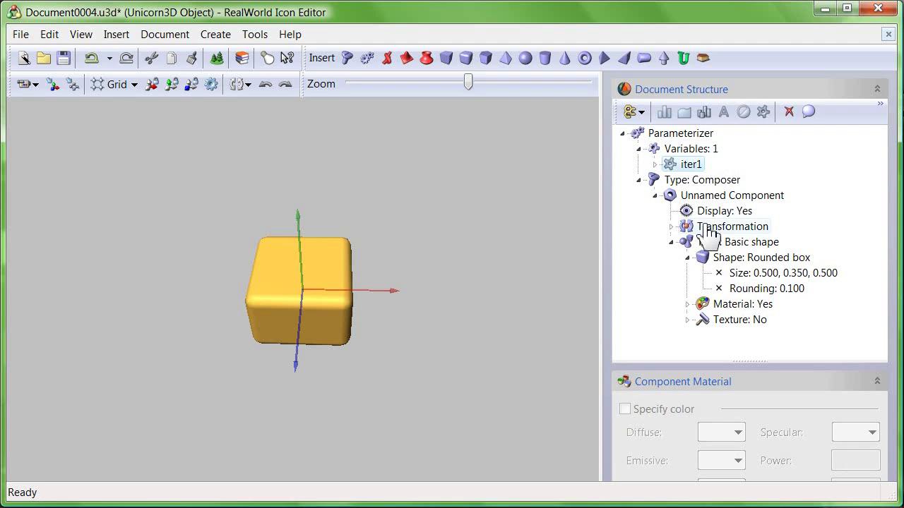
key(F2)
text(a)
key(Return)
- Set variable a's value to 5
key(Down)
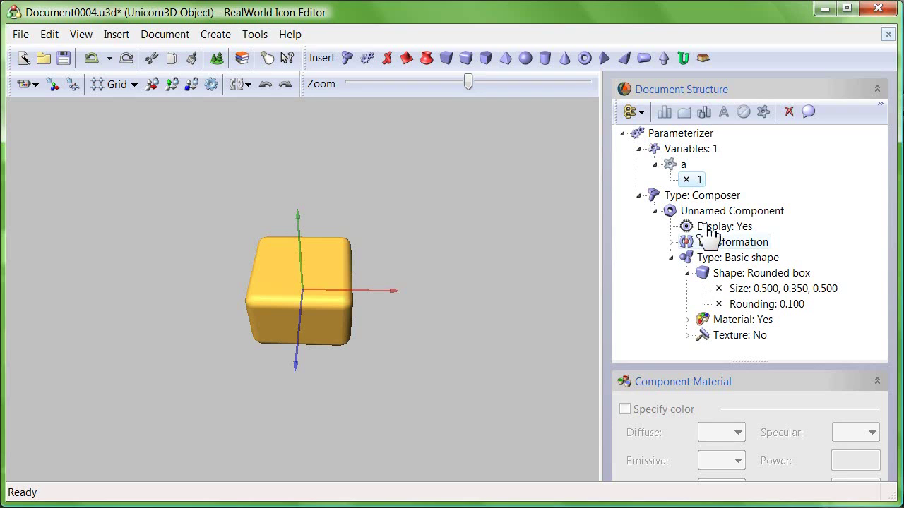
key(F2)
text(5)
key(Return)
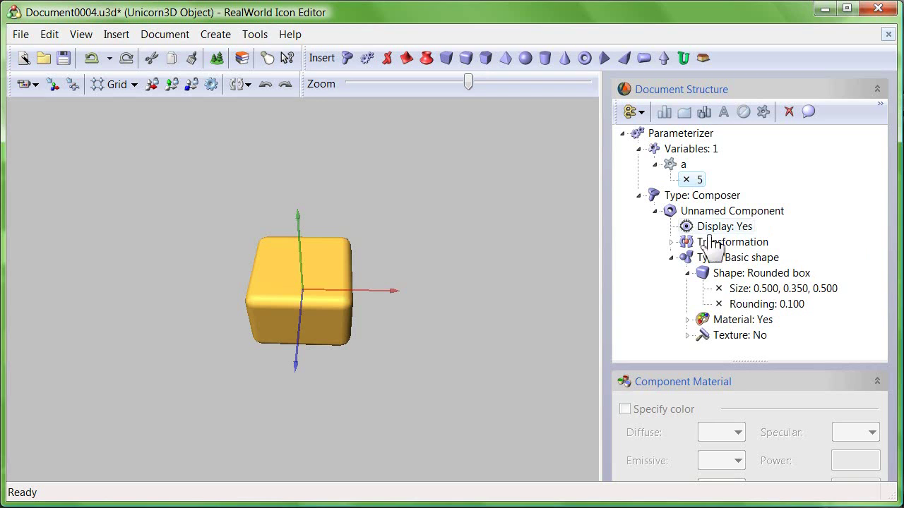
- Give the box's translation an X expression of 'a', repeating it into a row
click(672, 242)
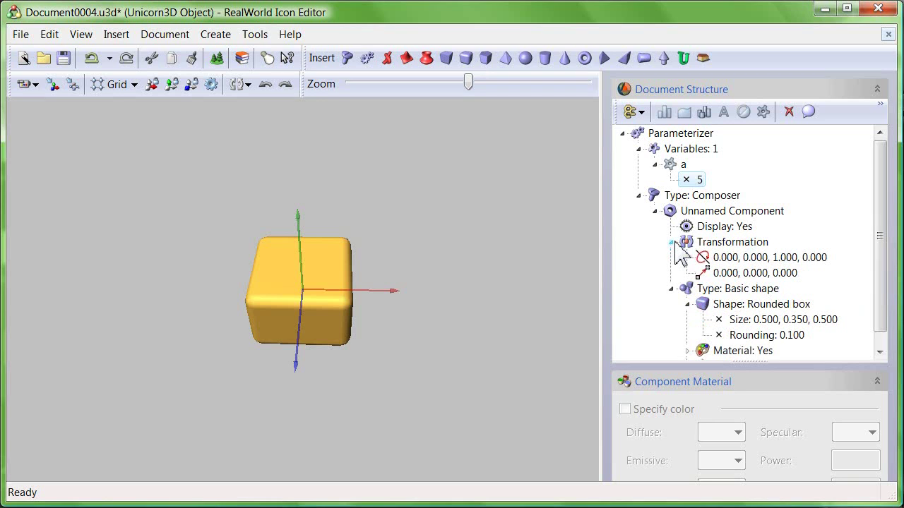
click(731, 281)
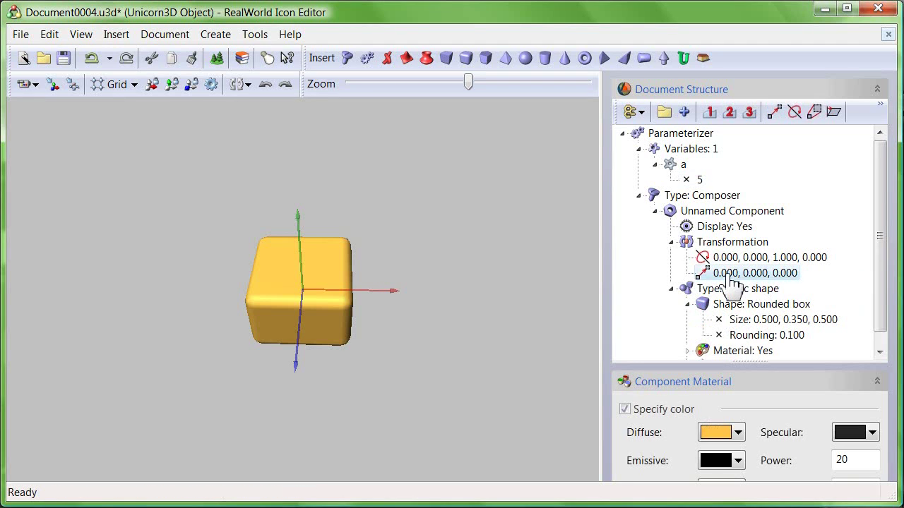
click(710, 113)
click(687, 273)
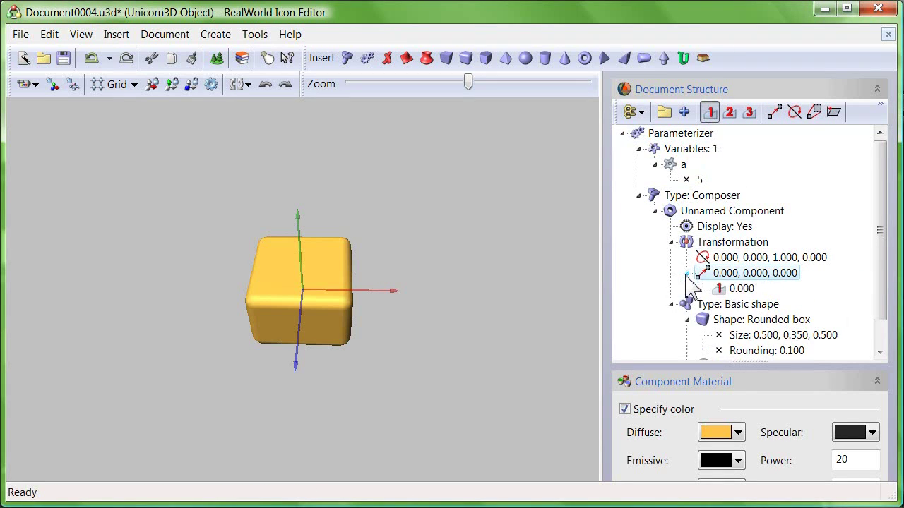
click(742, 295)
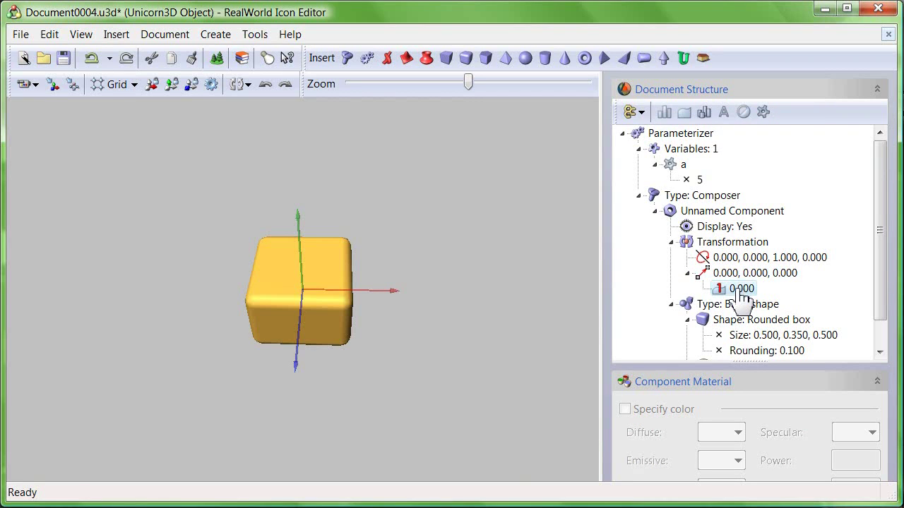
click(741, 295)
text(a)
key(Return)
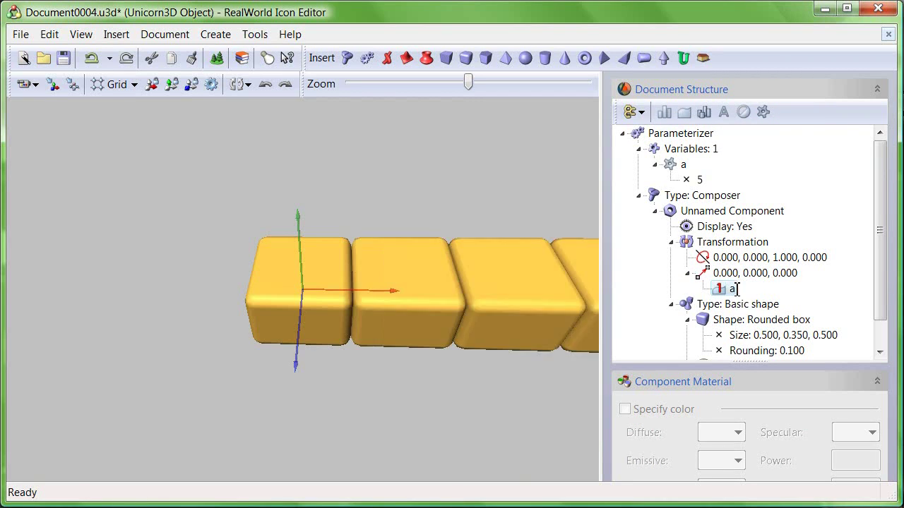
click(365, 277)
scroll(365, 277, down, 3)
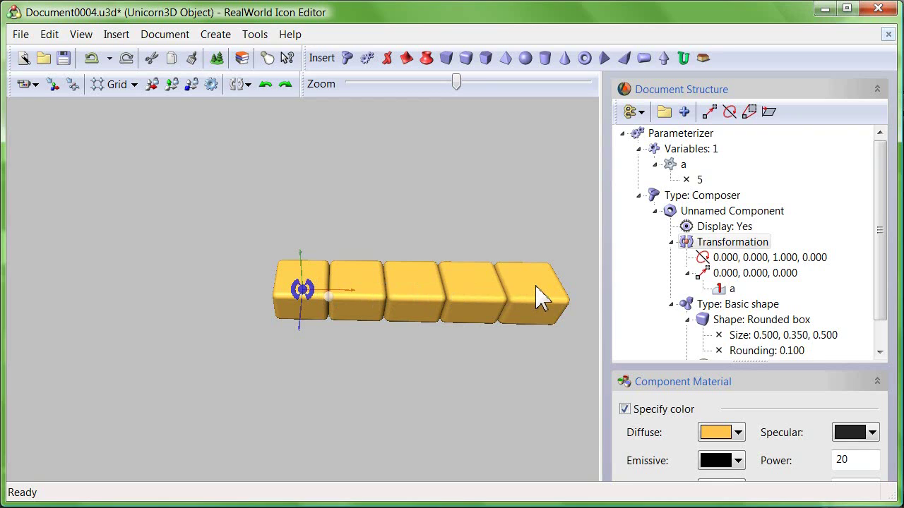
- Add a second iterator variable named 'b' with value 5
click(674, 164)
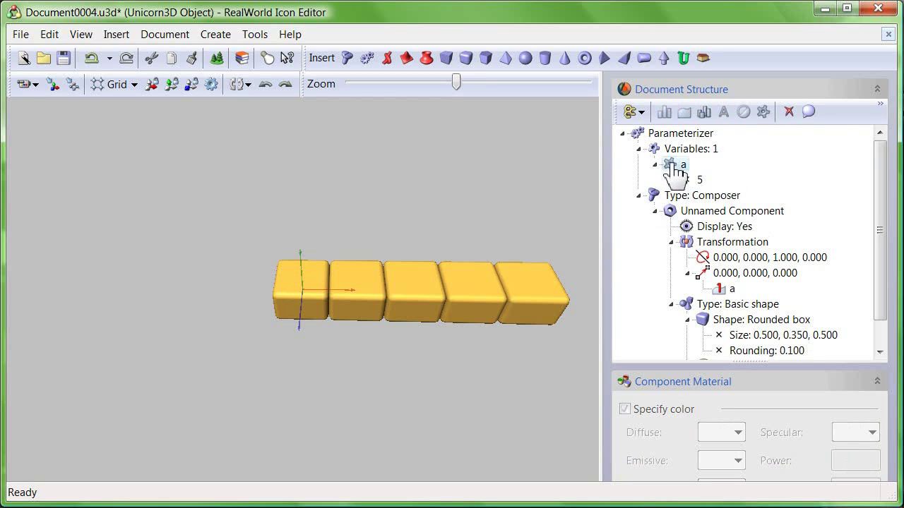
click(763, 111)
click(692, 196)
click(692, 195)
text(b)
key(Return)
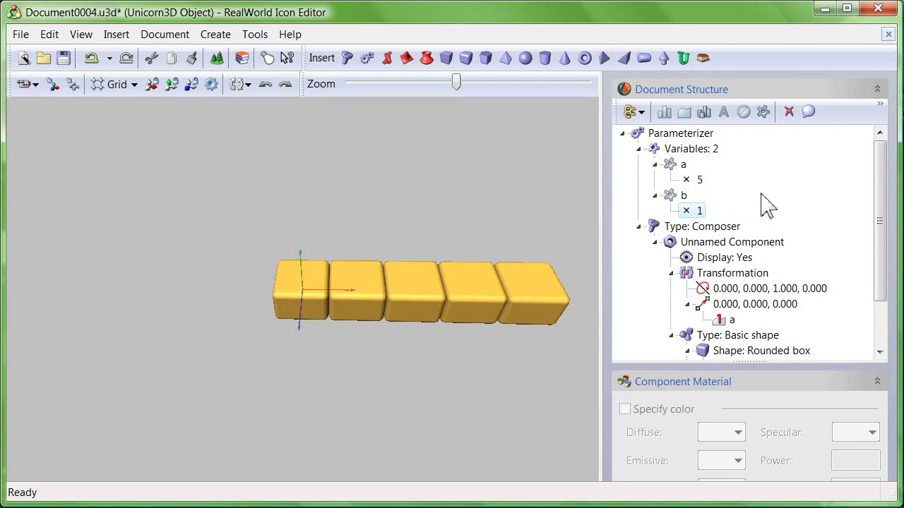
text(5)
- Drive the first translation coordinate by a and the third by b, forming a 5x5 grid
click(723, 308)
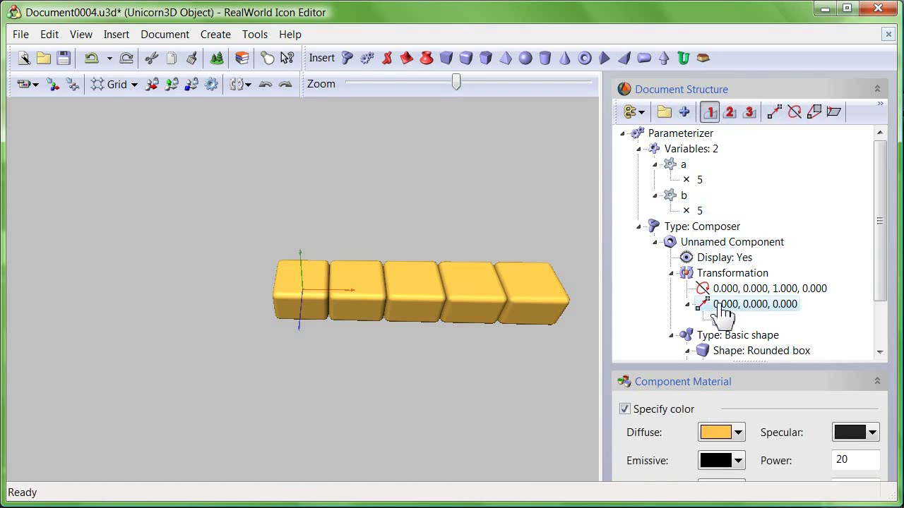
drag(723, 310, 723, 311)
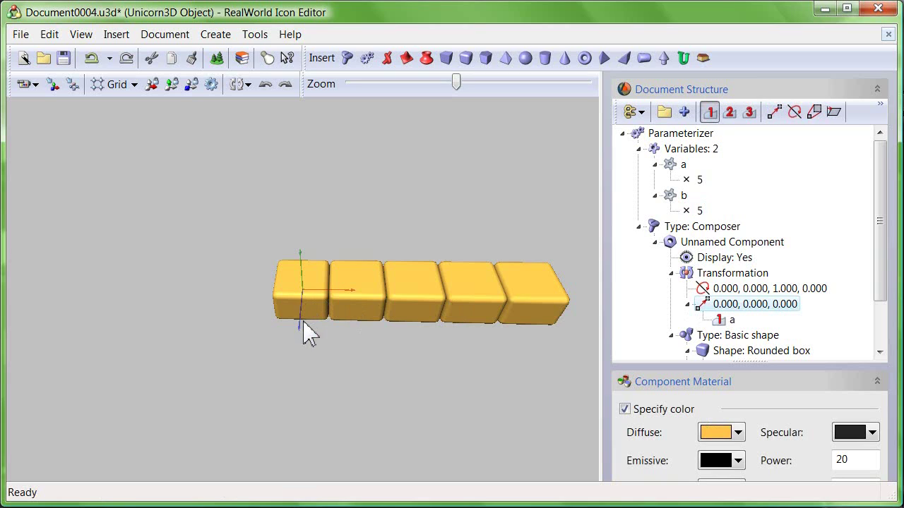
click(749, 113)
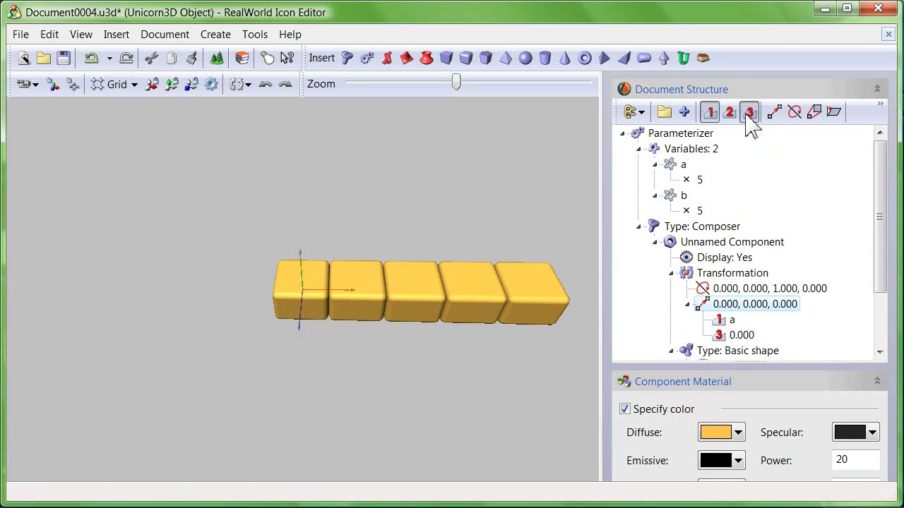
click(737, 335)
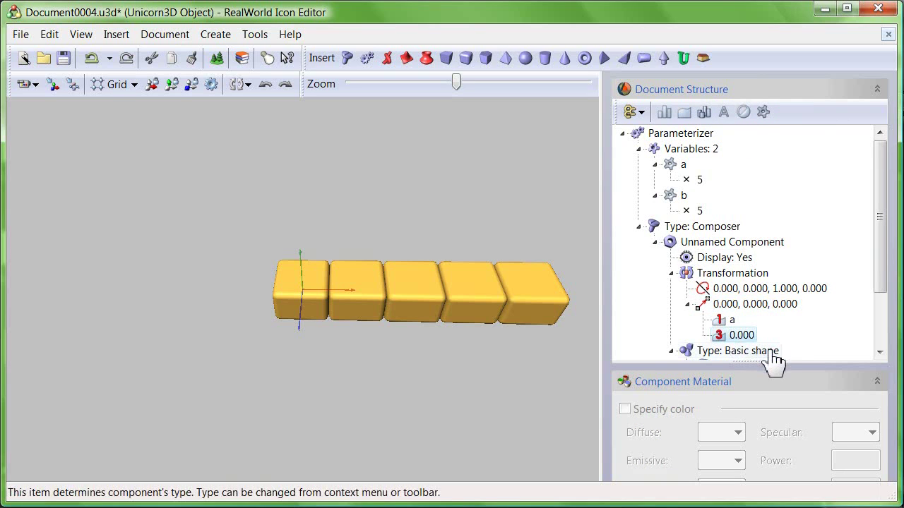
text(b)
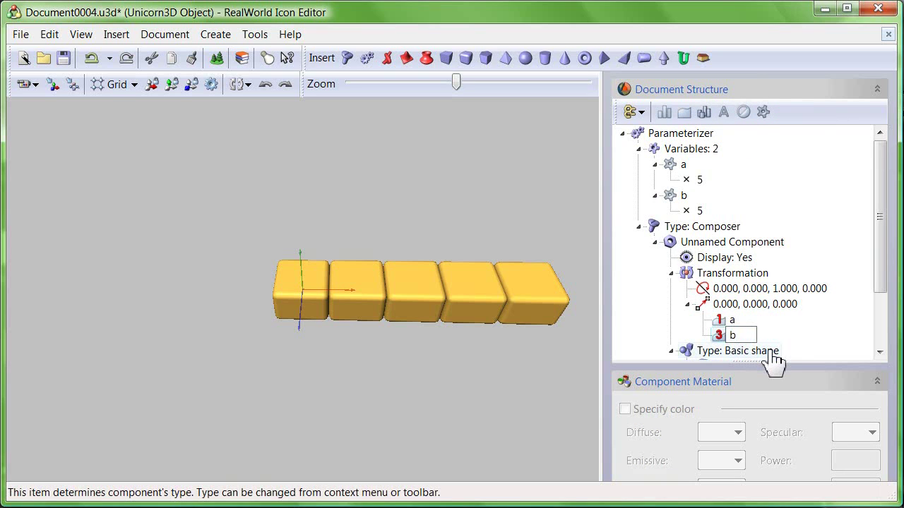
key(Return)
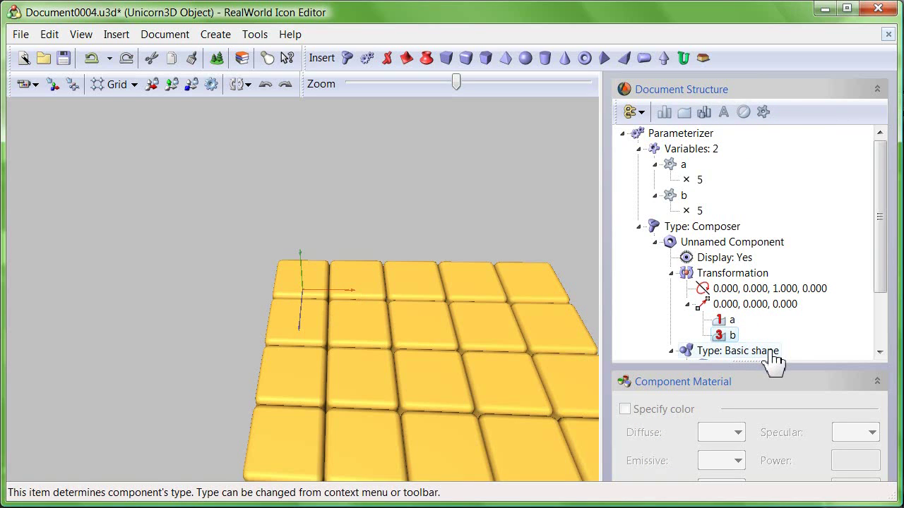
click(440, 319)
scroll(440, 322, down, 4)
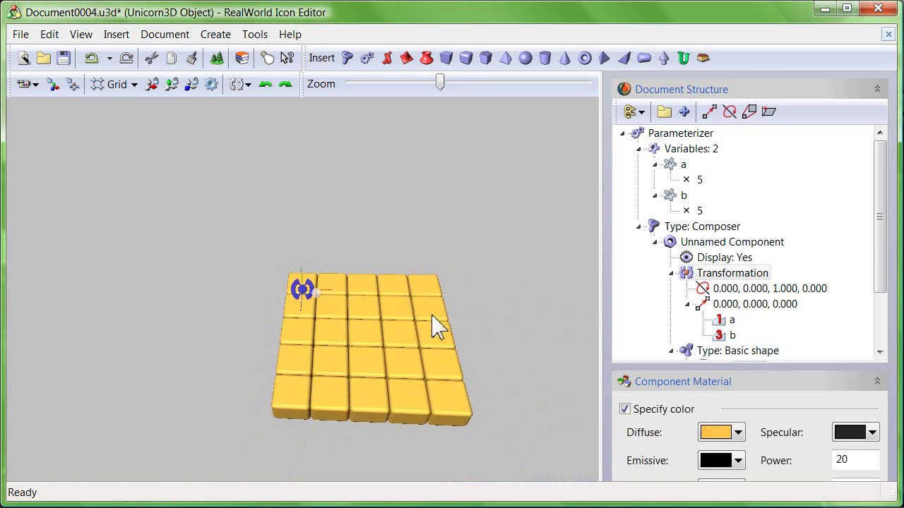
mouse_move(438, 326)
mouse_down()
mouse_move(430, 295)
mouse_move(434, 325)
mouse_up()
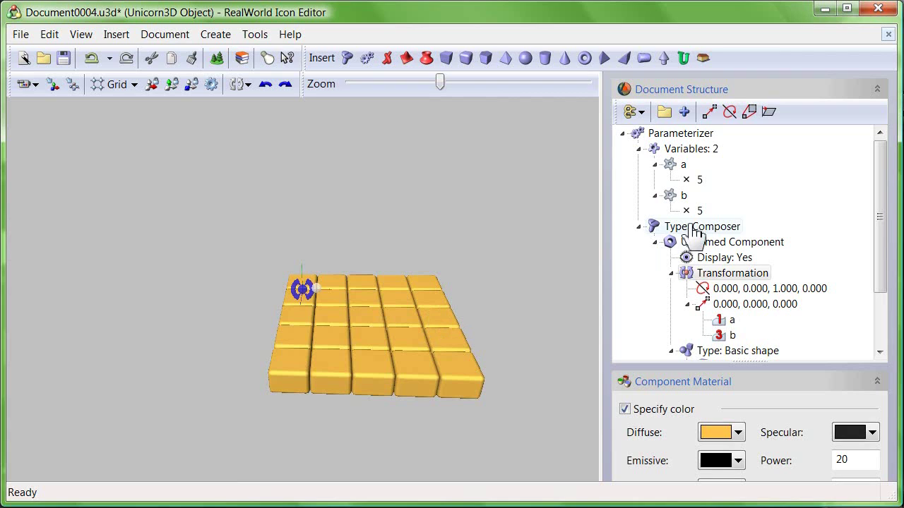
- Add a third variable named 'c' with value 5
click(683, 151)
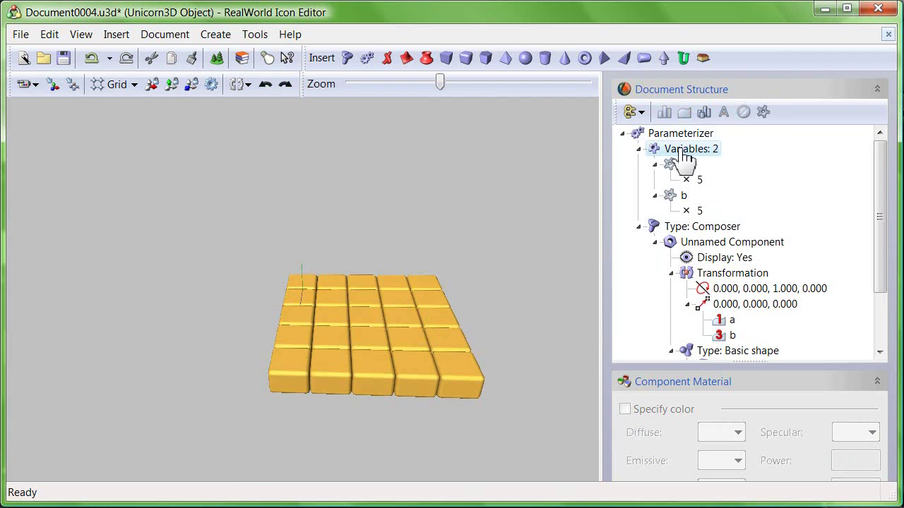
click(762, 112)
click(655, 227)
click(692, 229)
click(693, 229)
text(c)
click(700, 242)
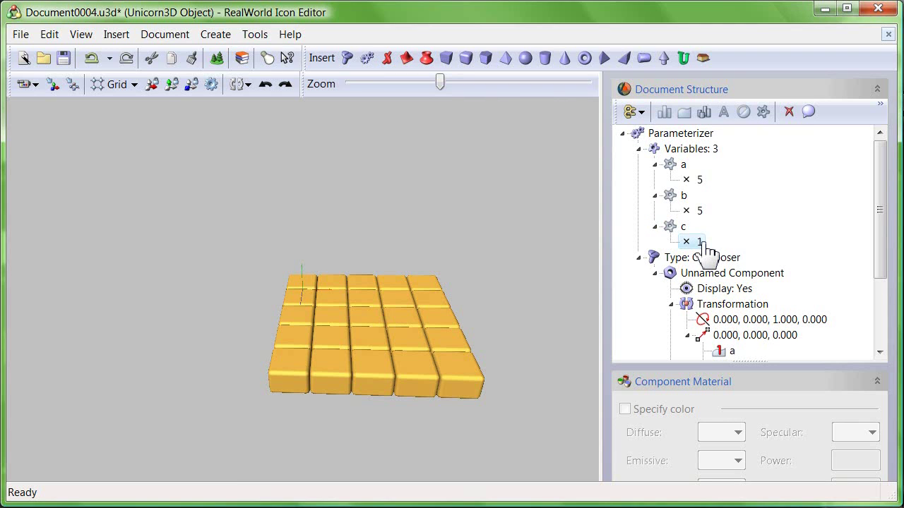
click(701, 243)
text(5)
key(Return)
- Set the second translation coordinate to c*0.7 to stack five layers
click(740, 335)
scroll(706, 311, down, 2)
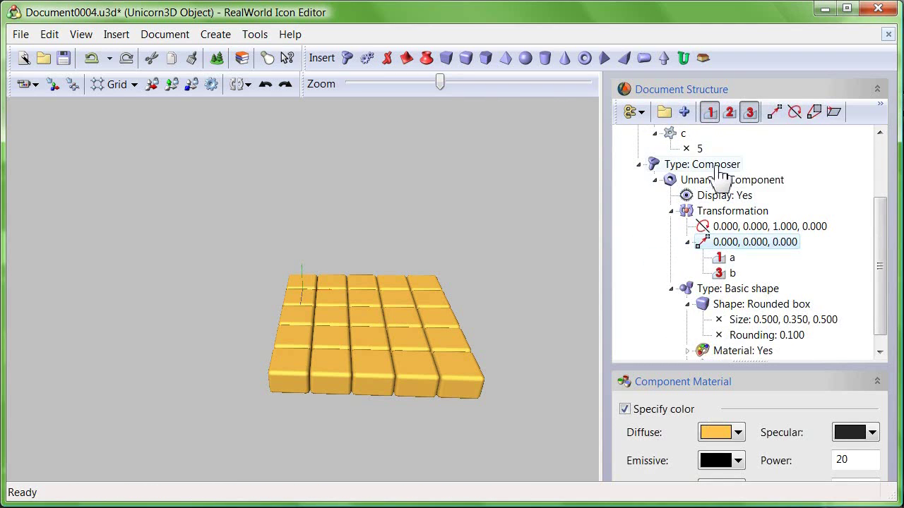
click(729, 111)
click(737, 291)
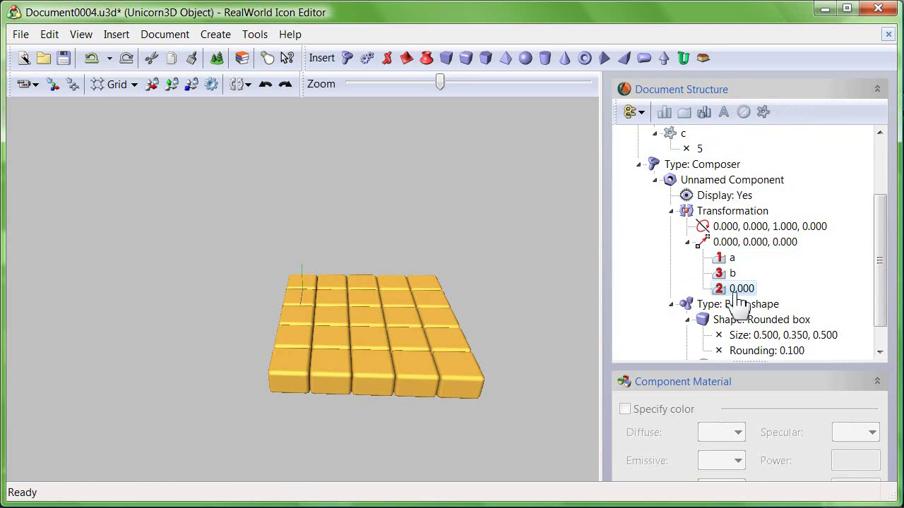
click(735, 291)
text(c)
key(Return)
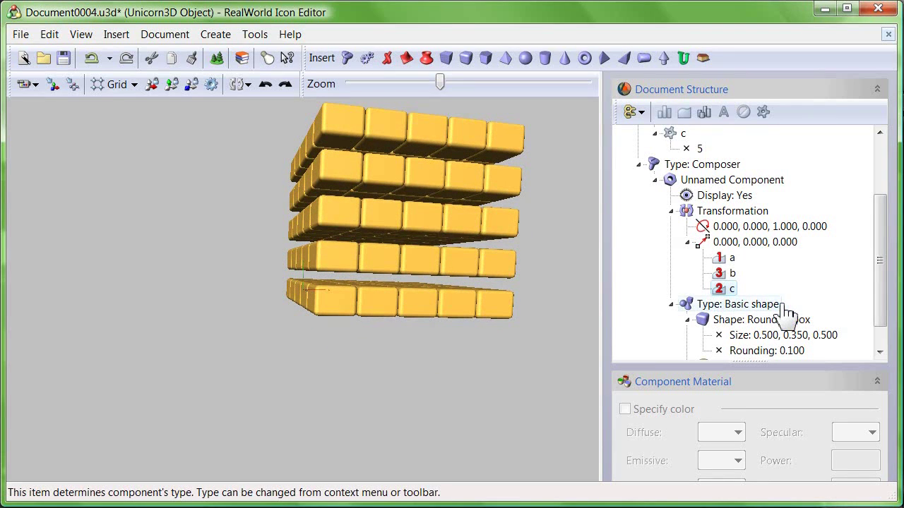
key(F2)
text(*0.7)
key(Return)
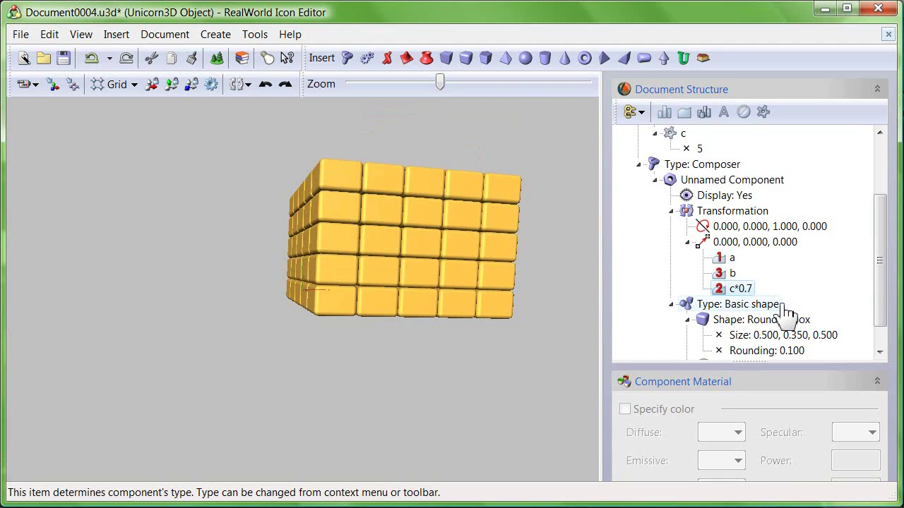
- Select the a-driven X offset entry for editing
click(728, 258)
drag(480, 281, 384, 333)
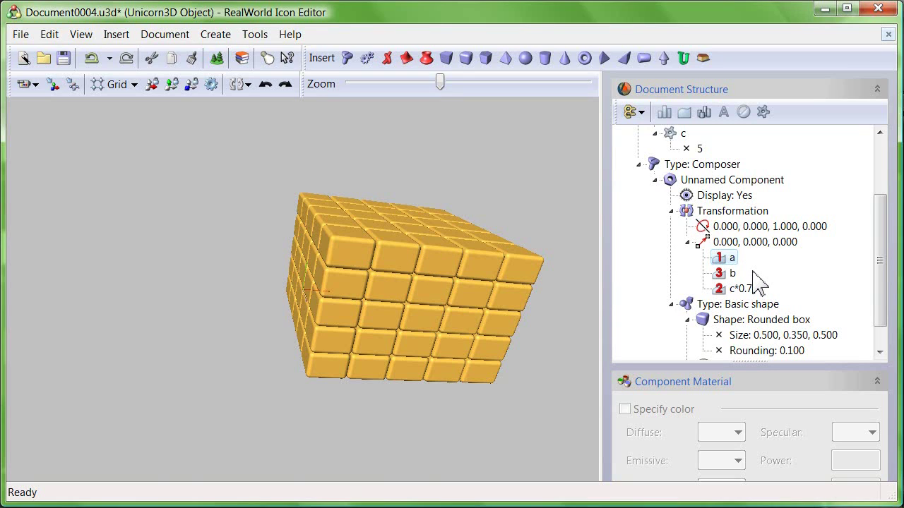
key(F2)
- Change the offset expressions to a+c*0.5 and b+c*0.5 to stagger the layers
text(+c*0.5)
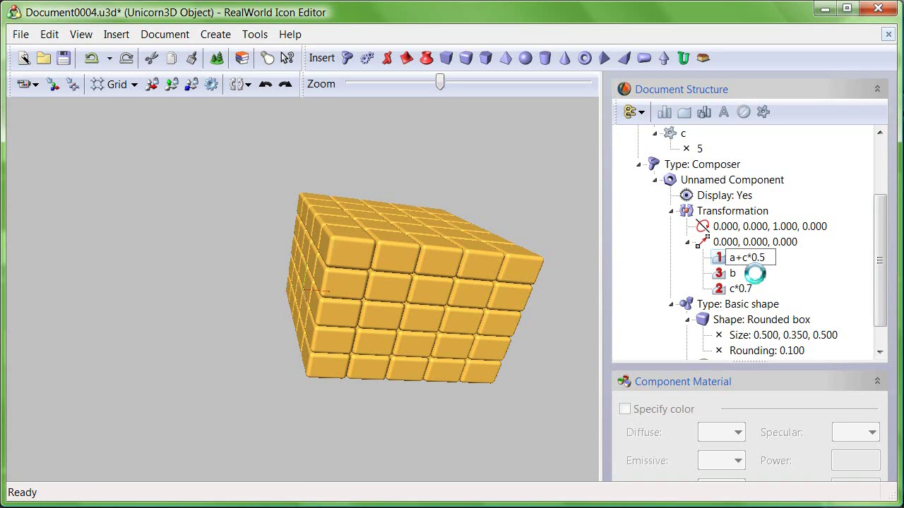
key(Return)
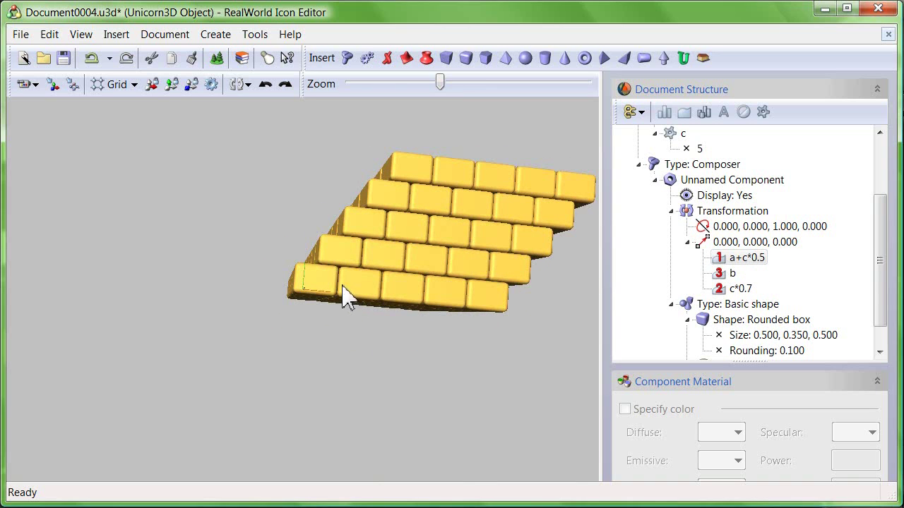
drag(371, 242, 392, 269)
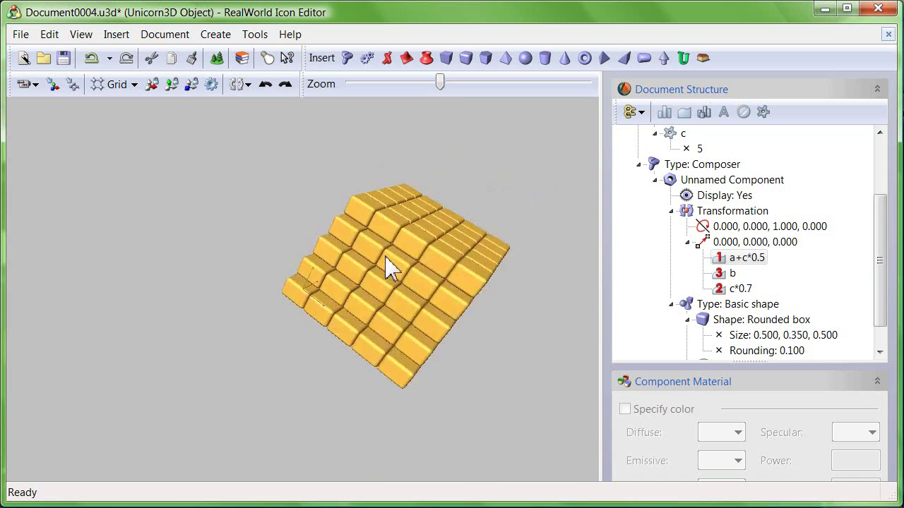
click(728, 276)
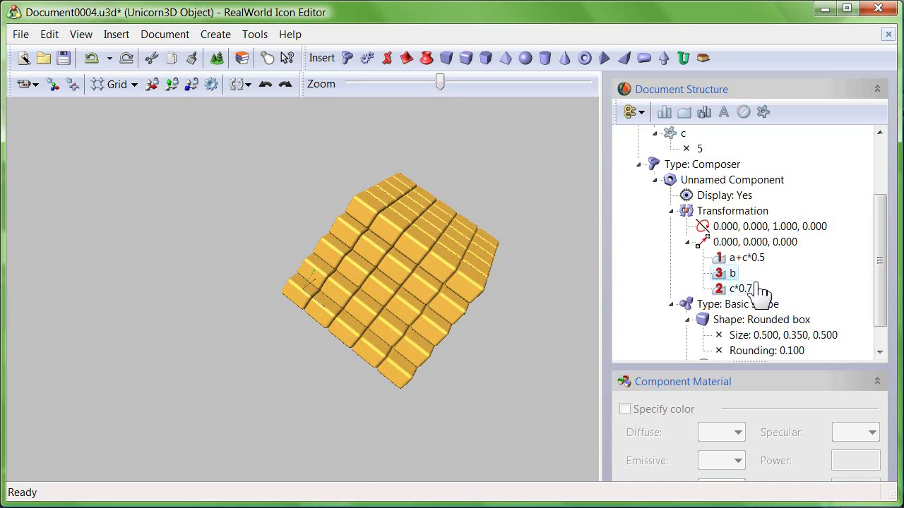
key(F2)
text(+b)
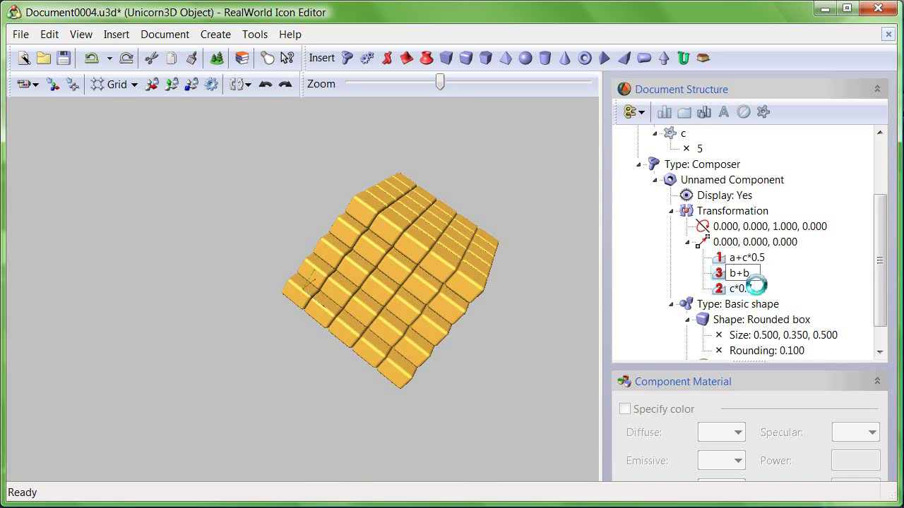
key(BackSpace)
text(c*0.5)
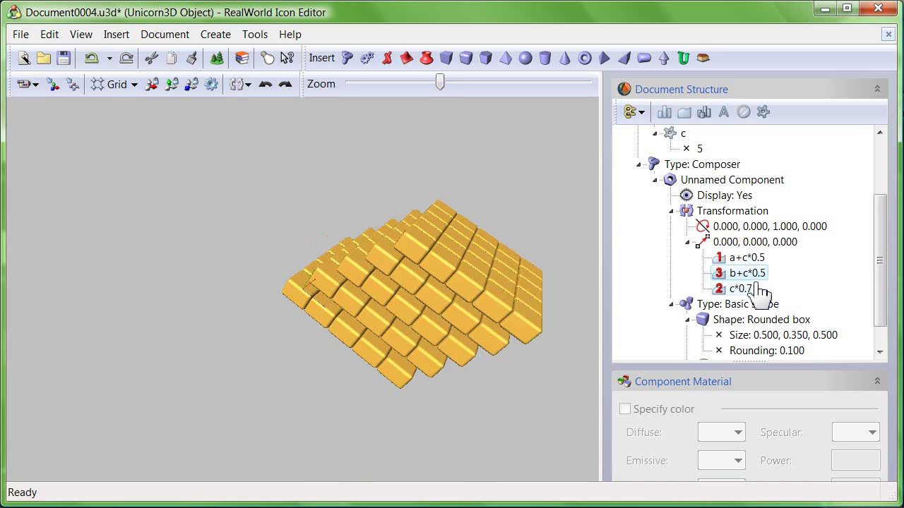
drag(464, 317, 381, 382)
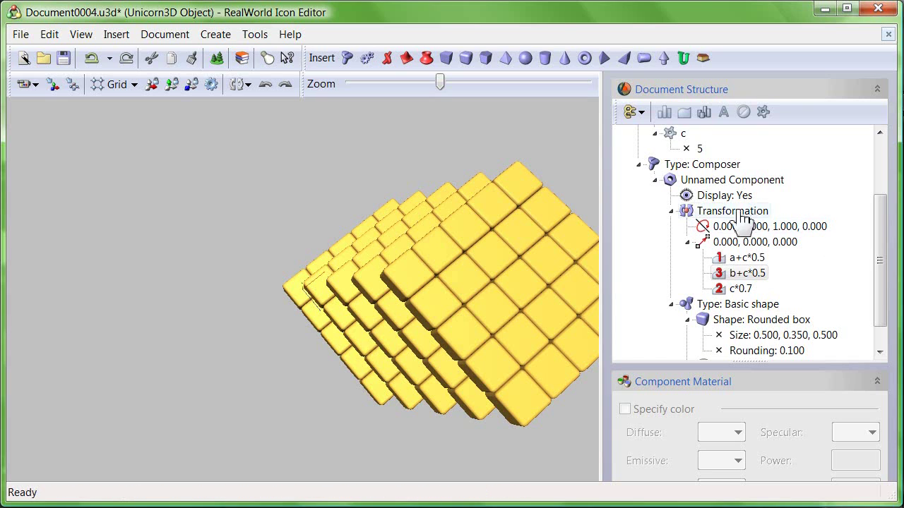
- Make the Display setting parameter-driven and begin entering its condition a < a.m-c
click(715, 198)
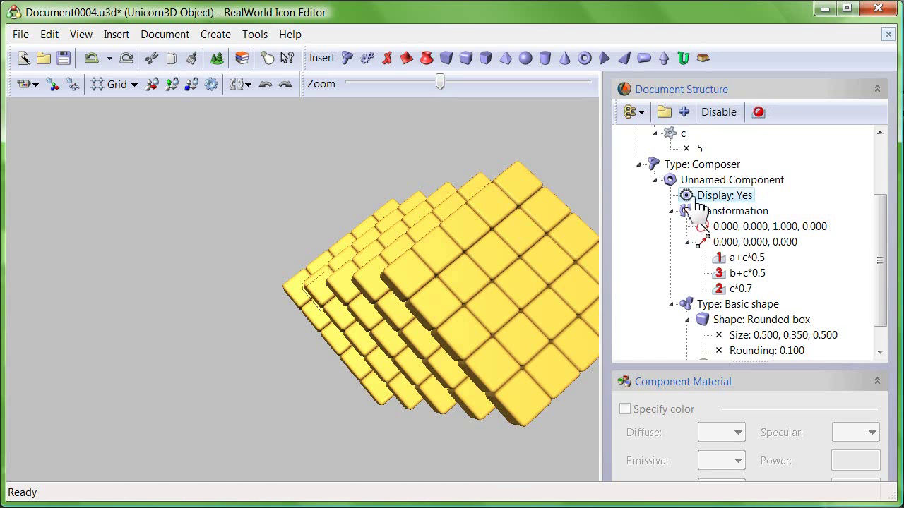
click(759, 112)
click(672, 196)
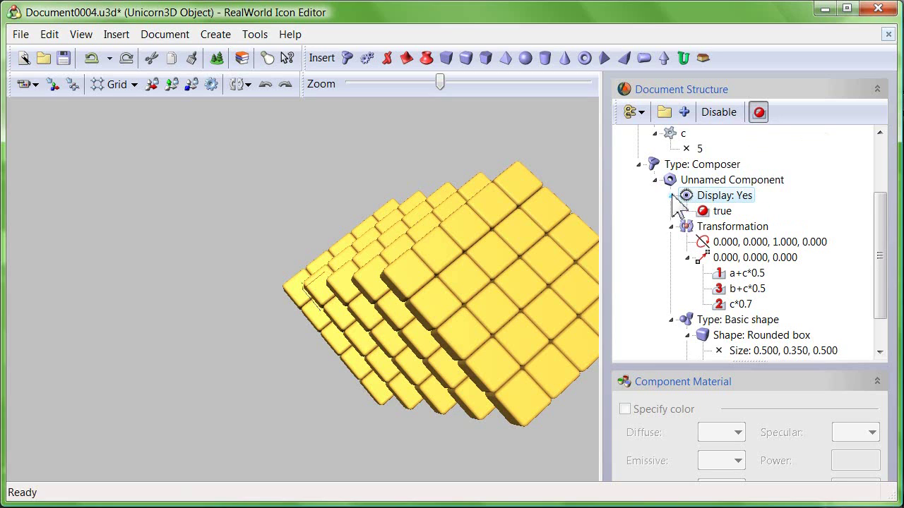
click(723, 212)
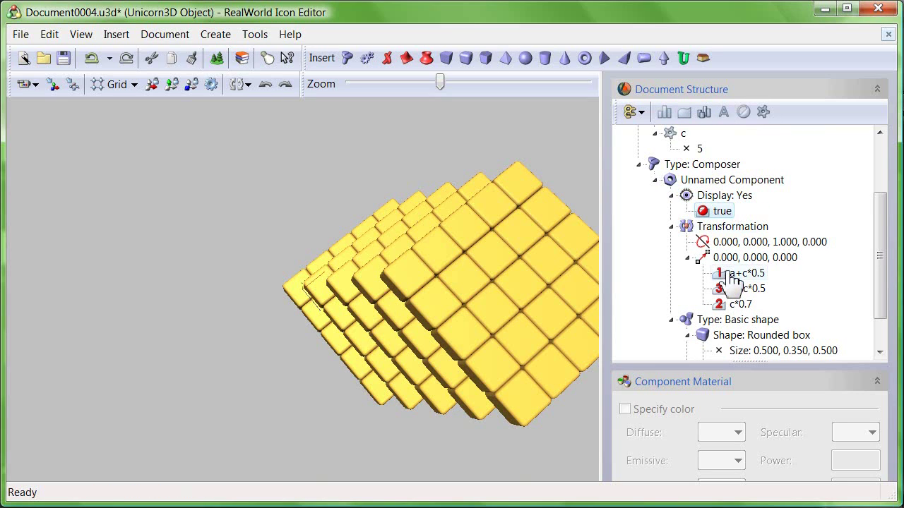
key(F2)
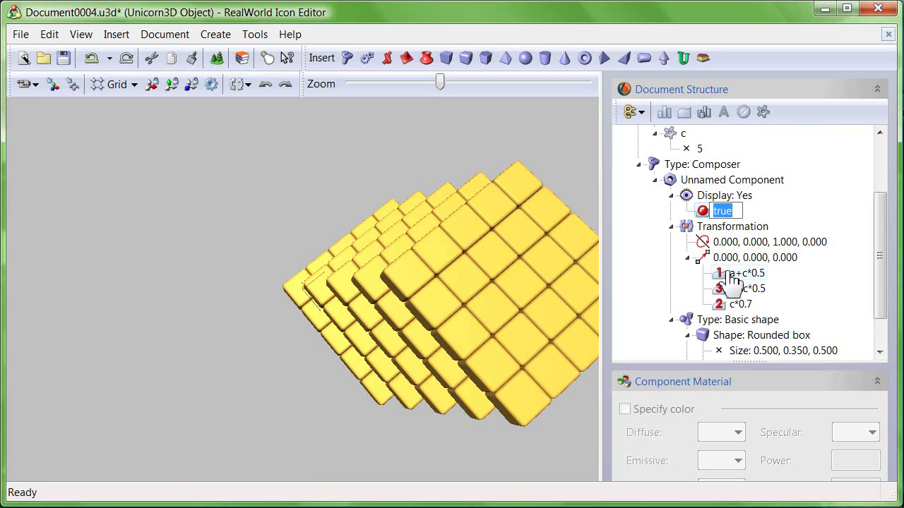
text(a < a.m-c)
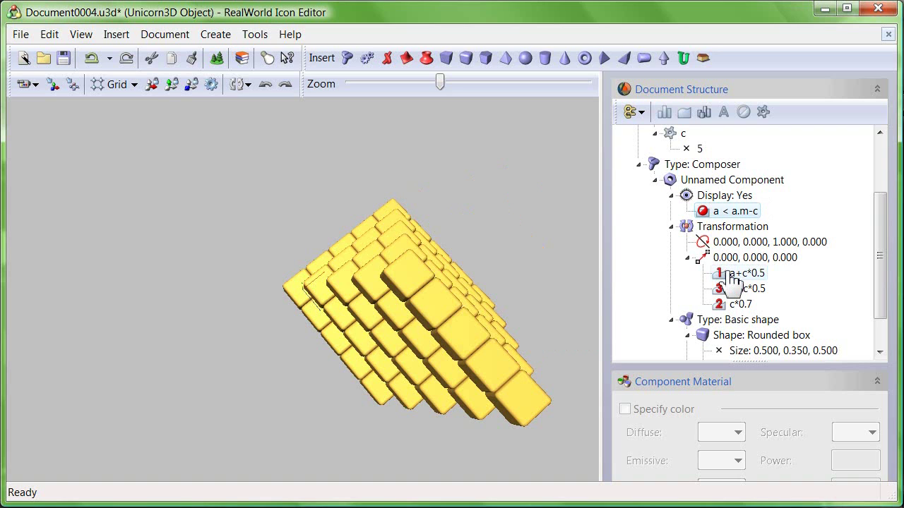
- Orbit to a front view of the staircase and reopen the display condition
drag(428, 292, 484, 268)
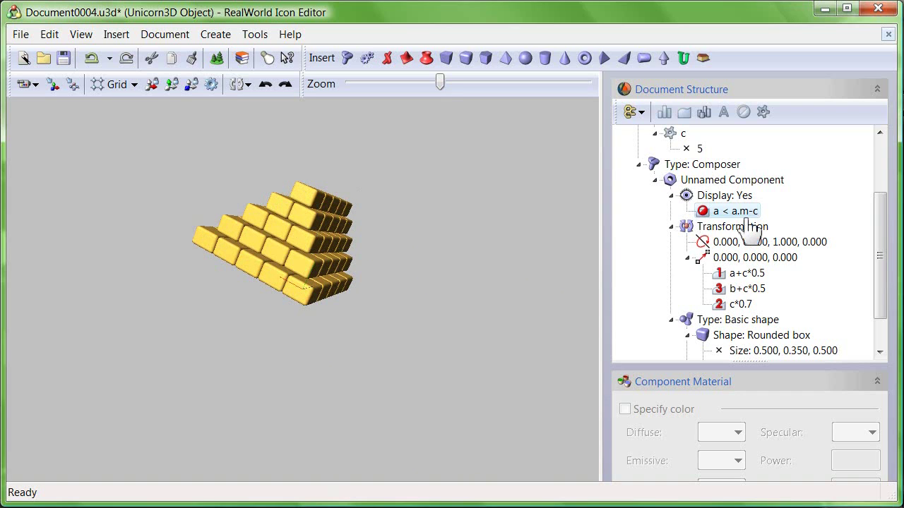
drag(363, 288, 297, 268)
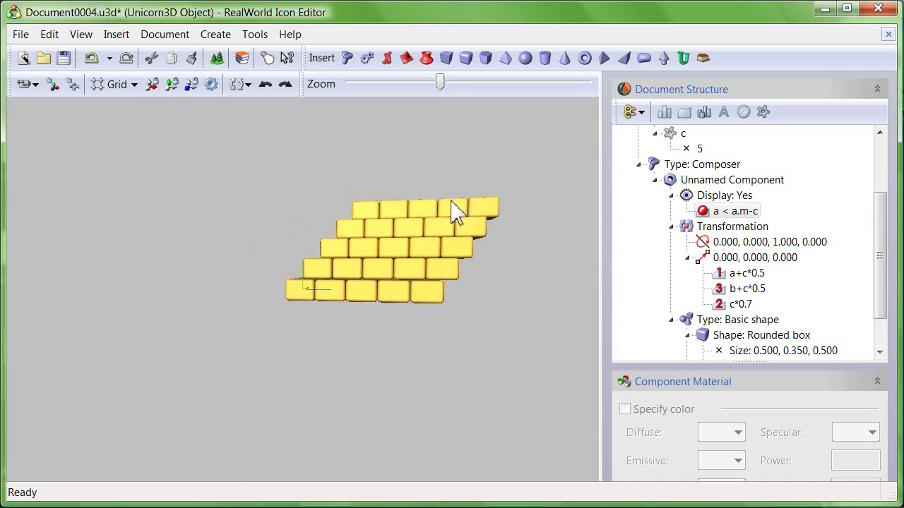
click(724, 210)
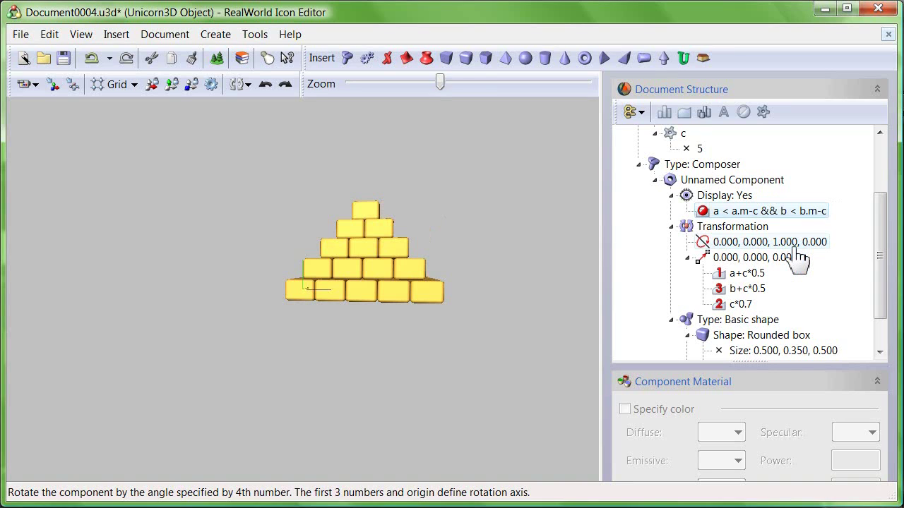
- Orbit the finished stepped pyramid to look down on it from above
drag(420, 256, 592, 267)
drag(379, 286, 330, 326)
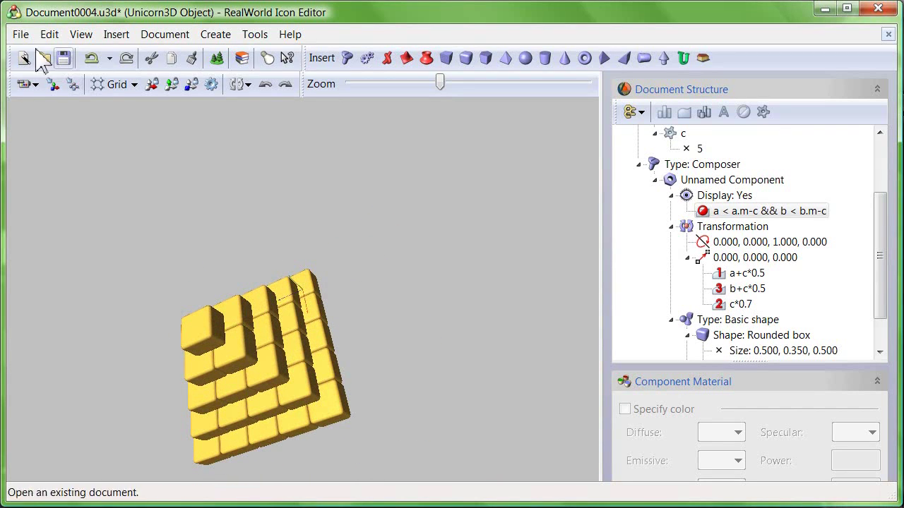
- Save the pyramid 3D object under the new name pyramid.u3d, replacing Document0004
click(21, 34)
click(49, 111)
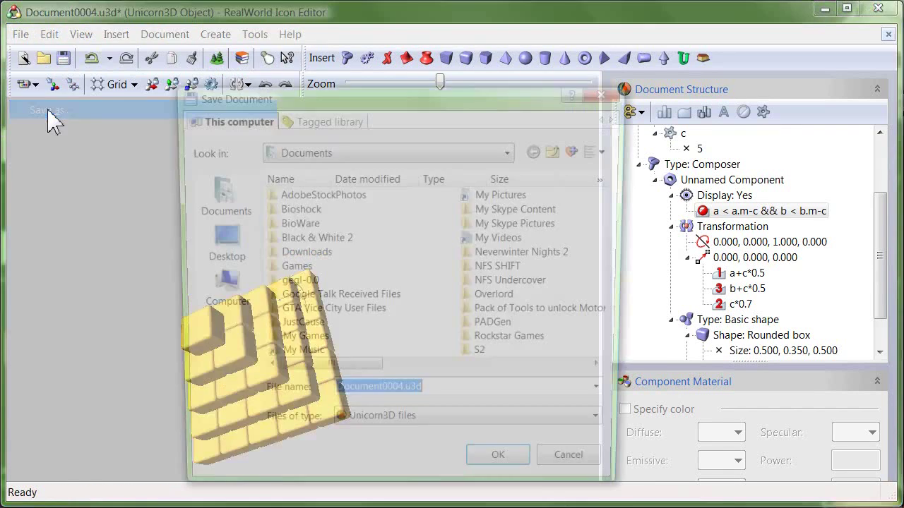
click(387, 397)
drag(404, 392, 303, 403)
text(pyramid)
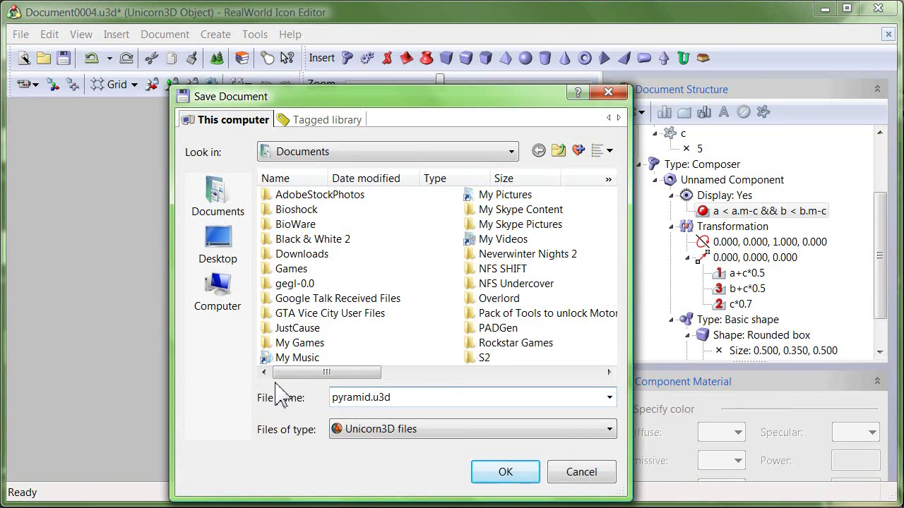
click(503, 476)
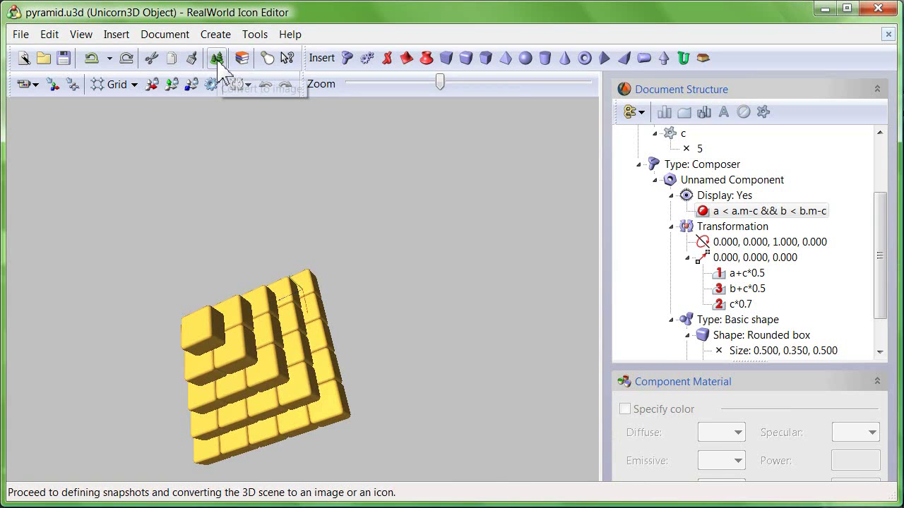
- Convert the pyramid scene to a rendered image and orbit the camera to frame the whole pyramid
click(217, 60)
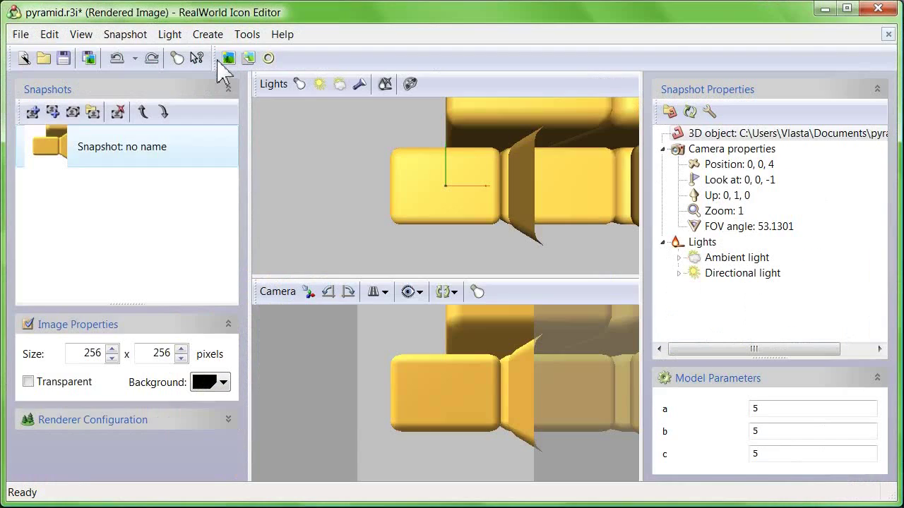
scroll(456, 378, down, 3)
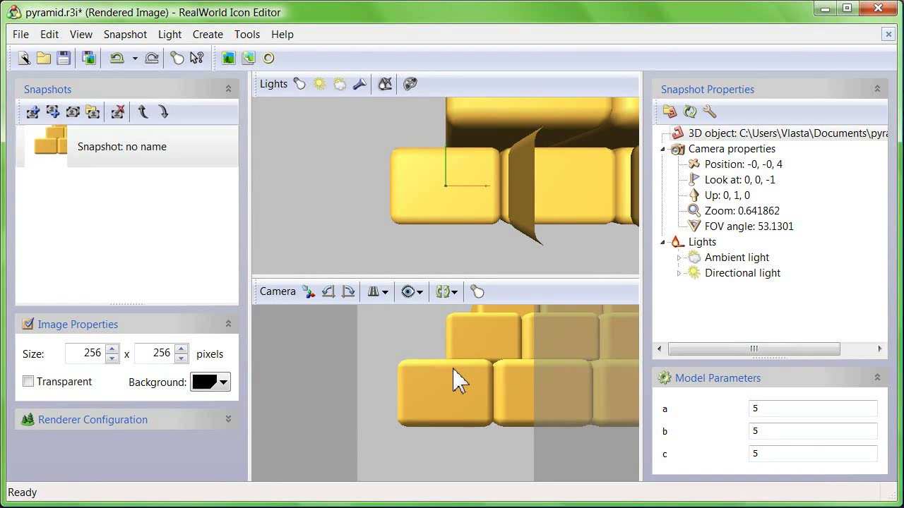
scroll(457, 378, down, 3)
drag(466, 387, 464, 414)
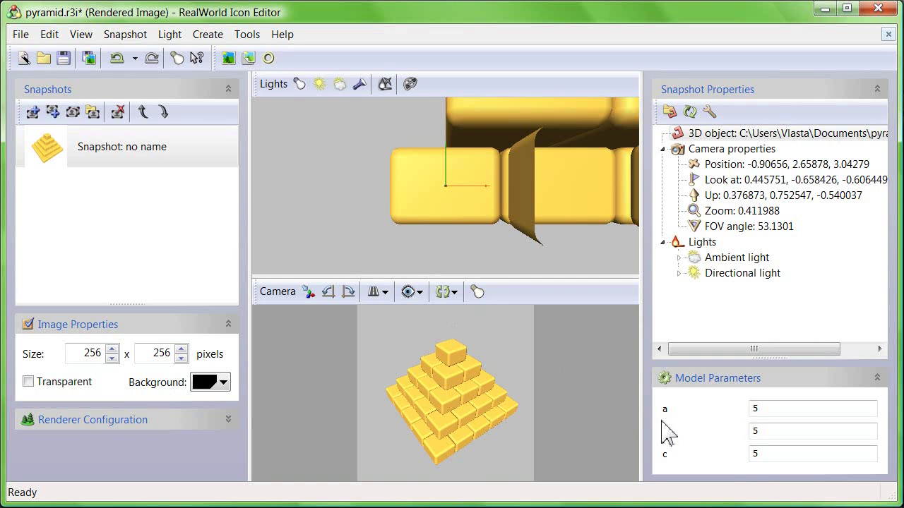
- Try model parameter a at 3 and test b, then restore a to its original value
double_click(750, 408)
text(3)
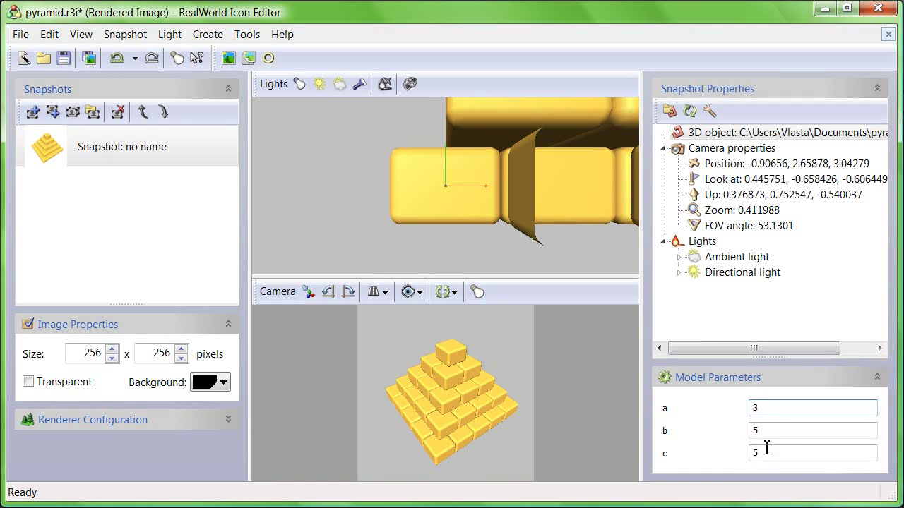
double_click(754, 429)
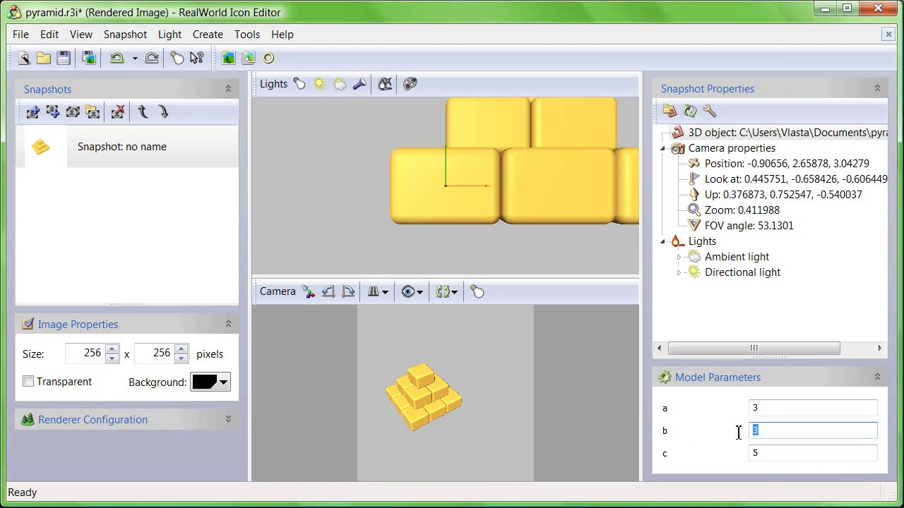
double_click(754, 409)
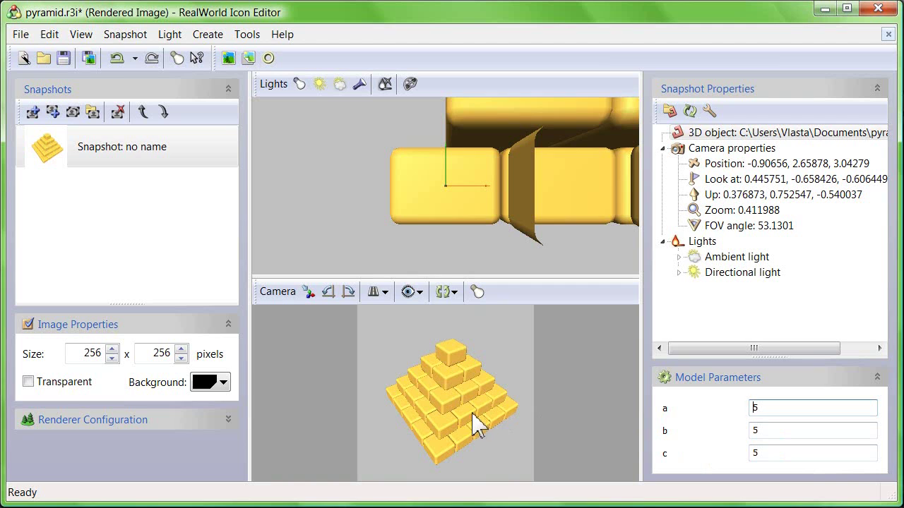
- Angle the directional light down onto the pyramid and set the image size to 1024 × 1024 pixels
scroll(438, 205, down, 5)
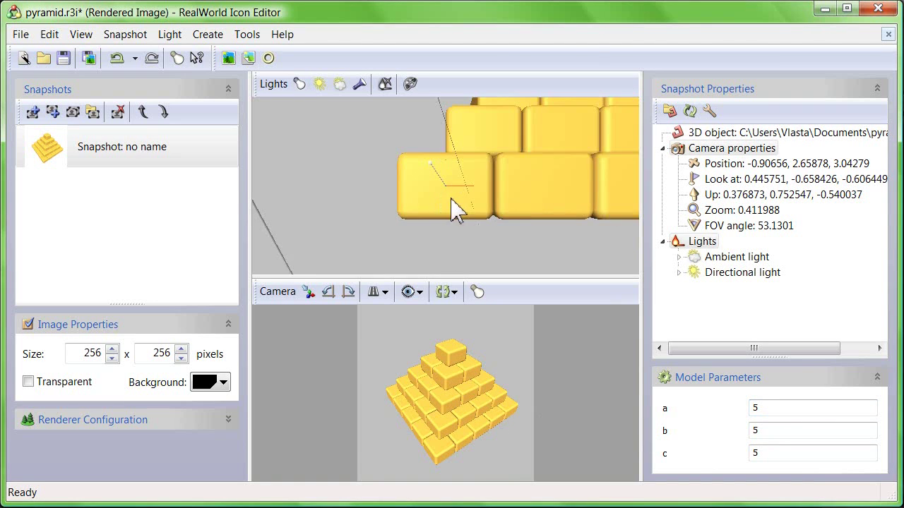
mouse_move(456, 224)
mouse_down()
mouse_move(447, 202)
mouse_move(459, 212)
mouse_move(459, 196)
mouse_move(449, 196)
mouse_up()
click(449, 195)
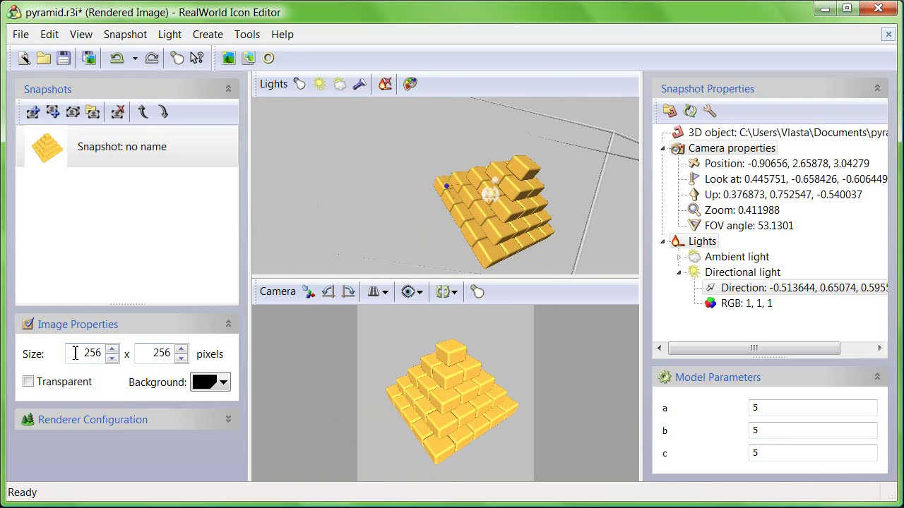
drag(76, 353, 106, 354)
text(1024)
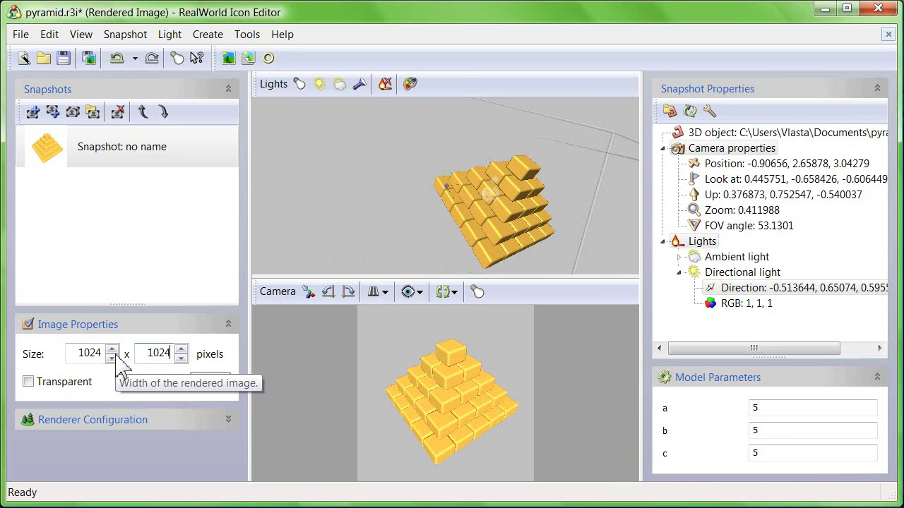
- Create pyramid-no name.ico with 256, 48, 32, 24 and 16 pixel images, accepting empty-border removal
click(269, 59)
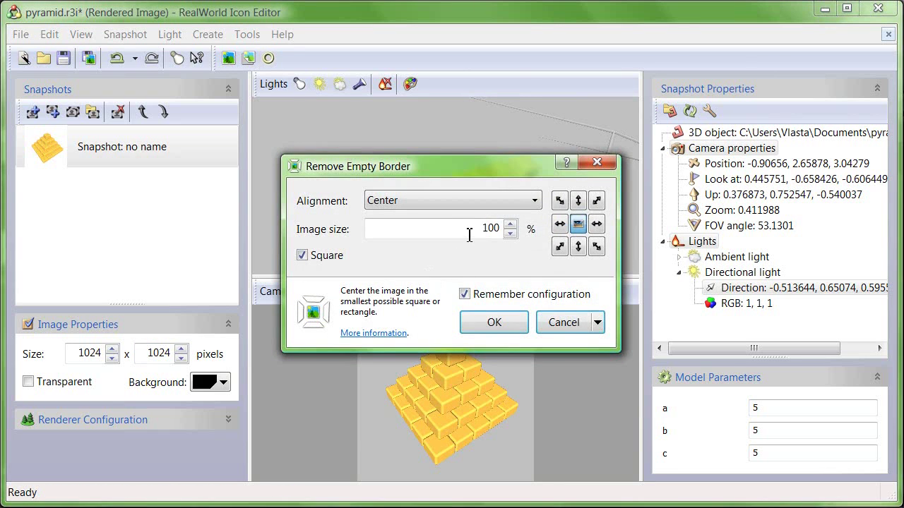
click(492, 324)
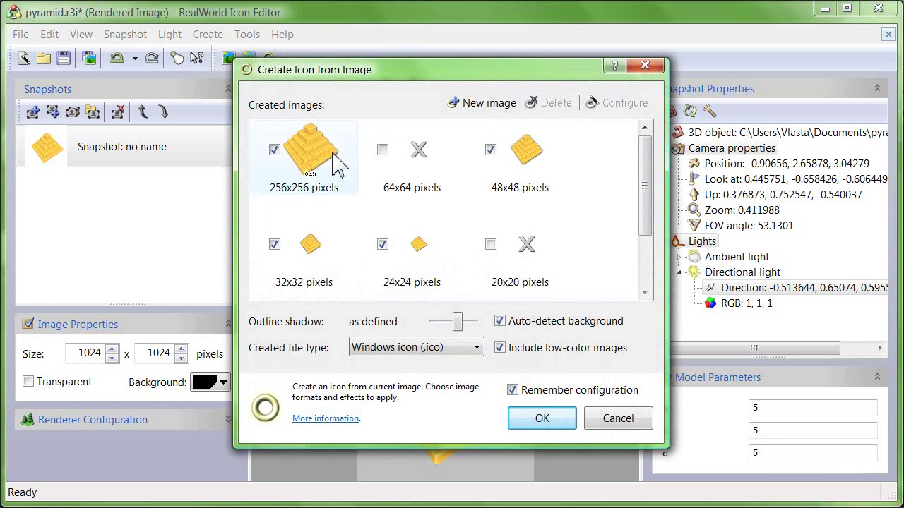
mouse_move(651, 159)
mouse_down()
mouse_move(646, 202)
mouse_move(644, 154)
mouse_up()
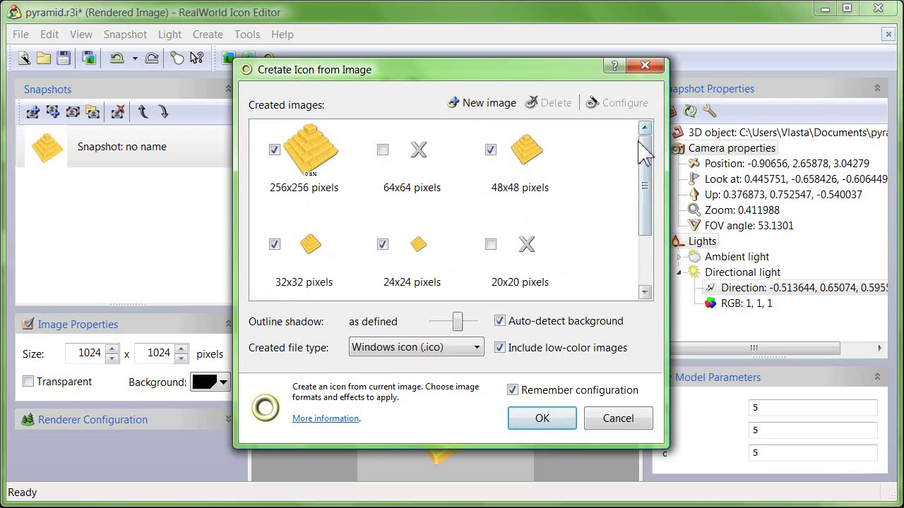
click(540, 419)
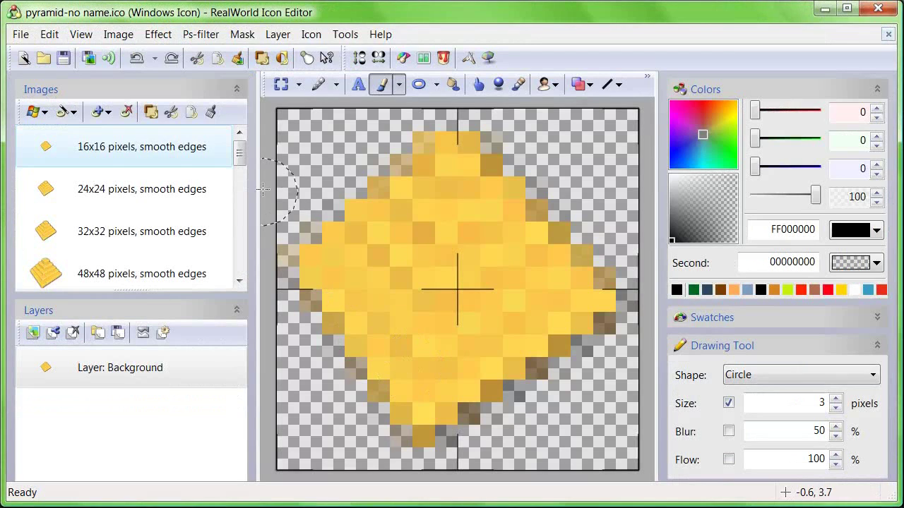
- Switch the canvas to No grid and inspect the 256x256 and 16x16 pyramid images
scroll(244, 167, down, 2)
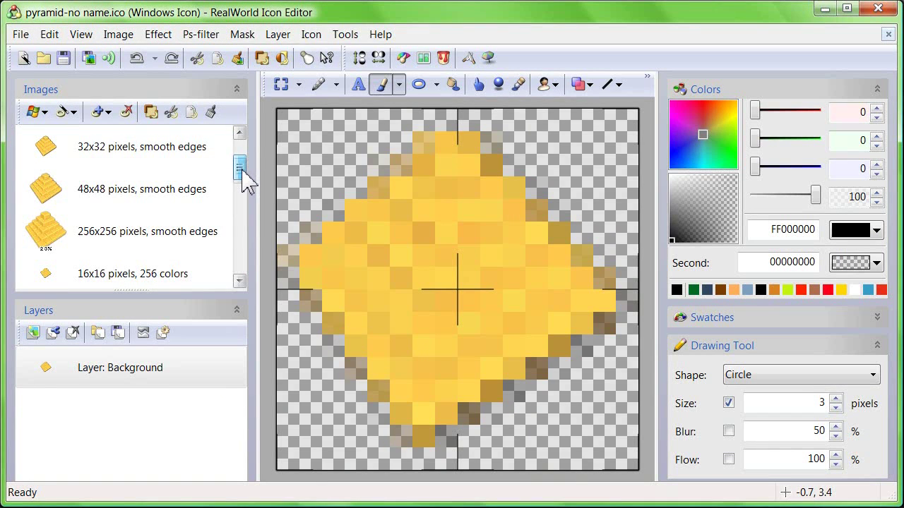
click(156, 238)
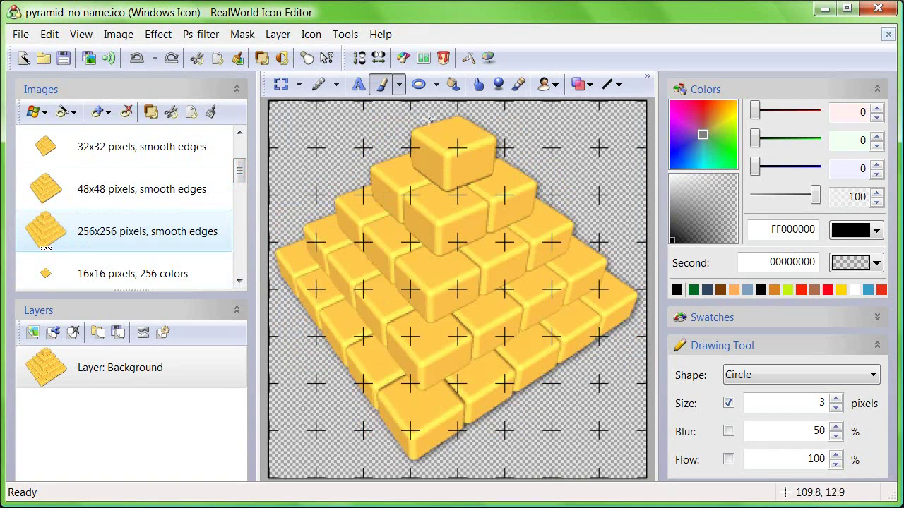
click(81, 34)
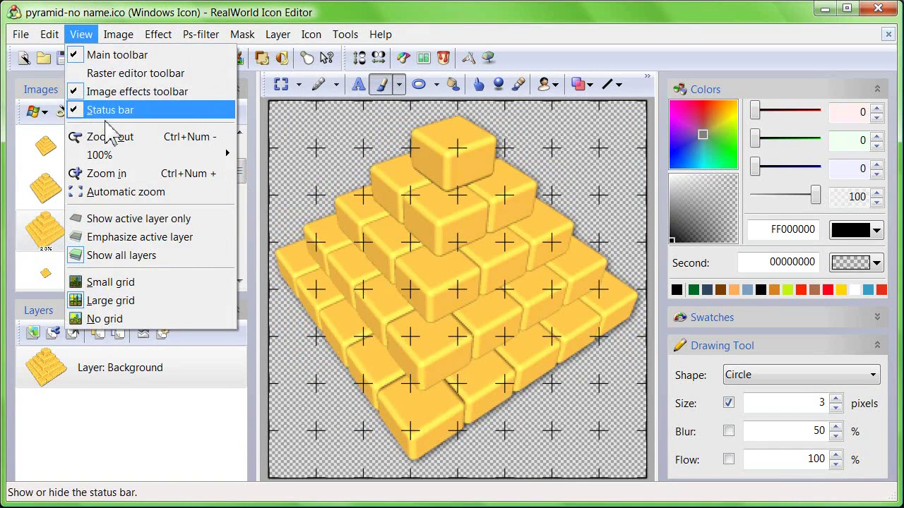
click(109, 319)
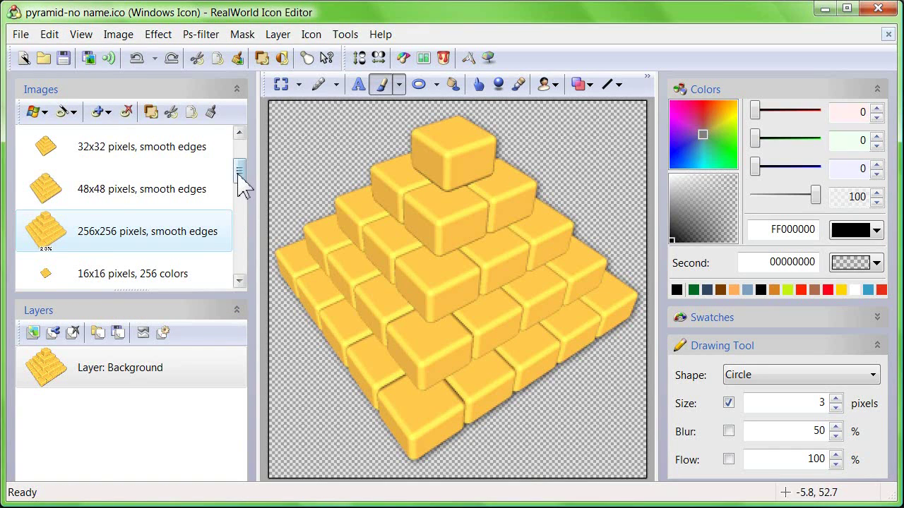
scroll(241, 168, up, 2)
click(153, 161)
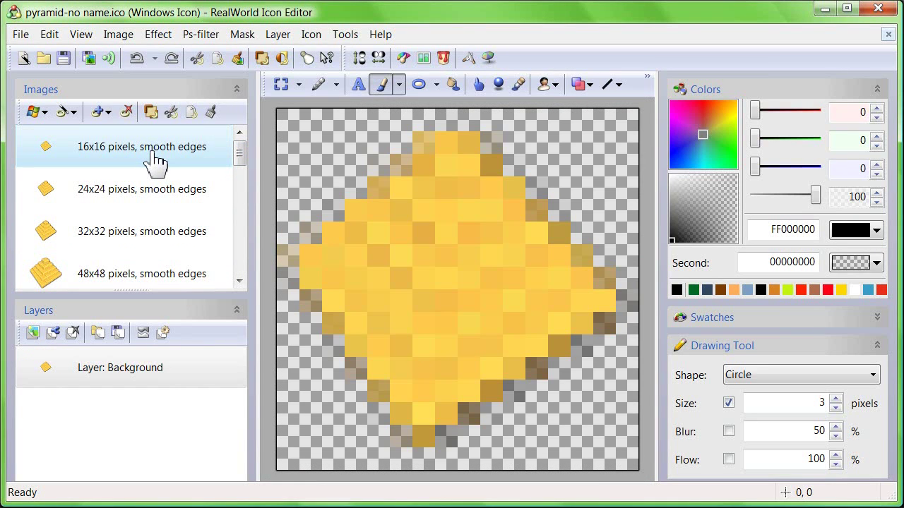